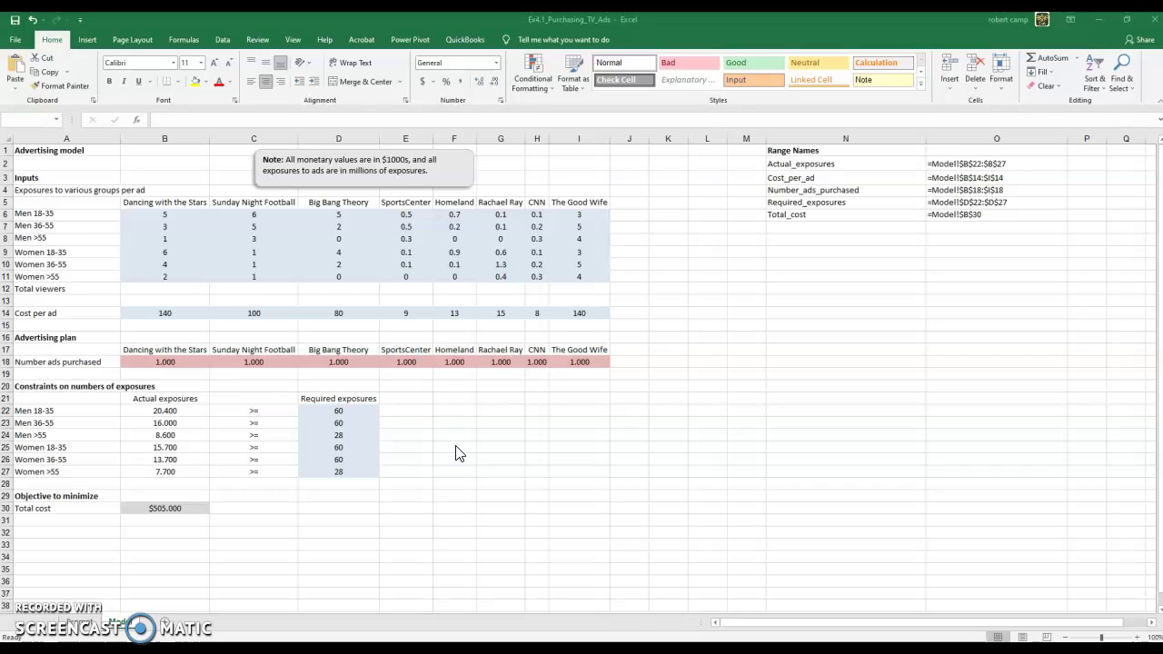
In Solver, minimize total cost in B30 by changing the ads purchased in B18:I18
left_click(222, 40)
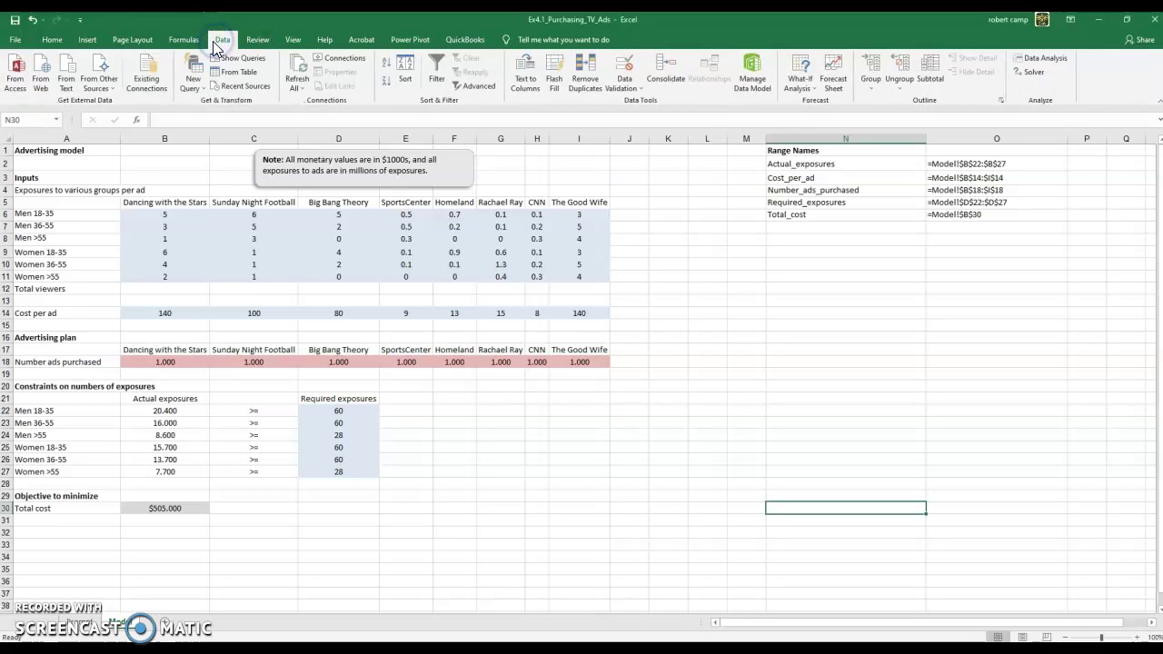
left_click(1018, 73)
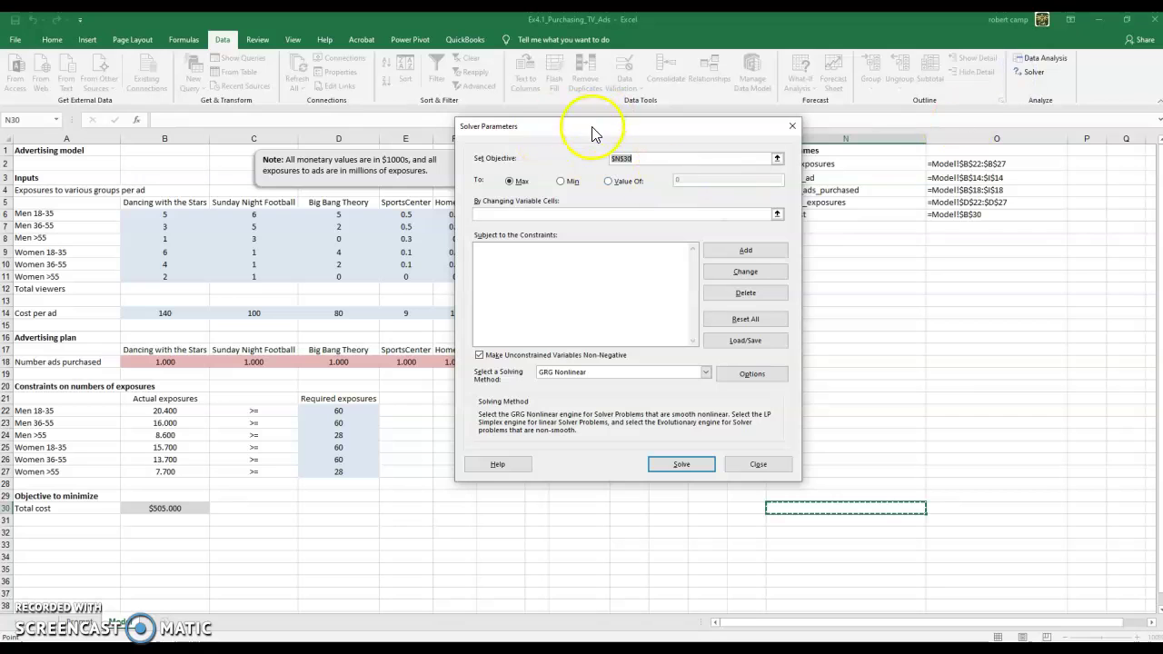
left_click_drag(591, 125, 747, 161)
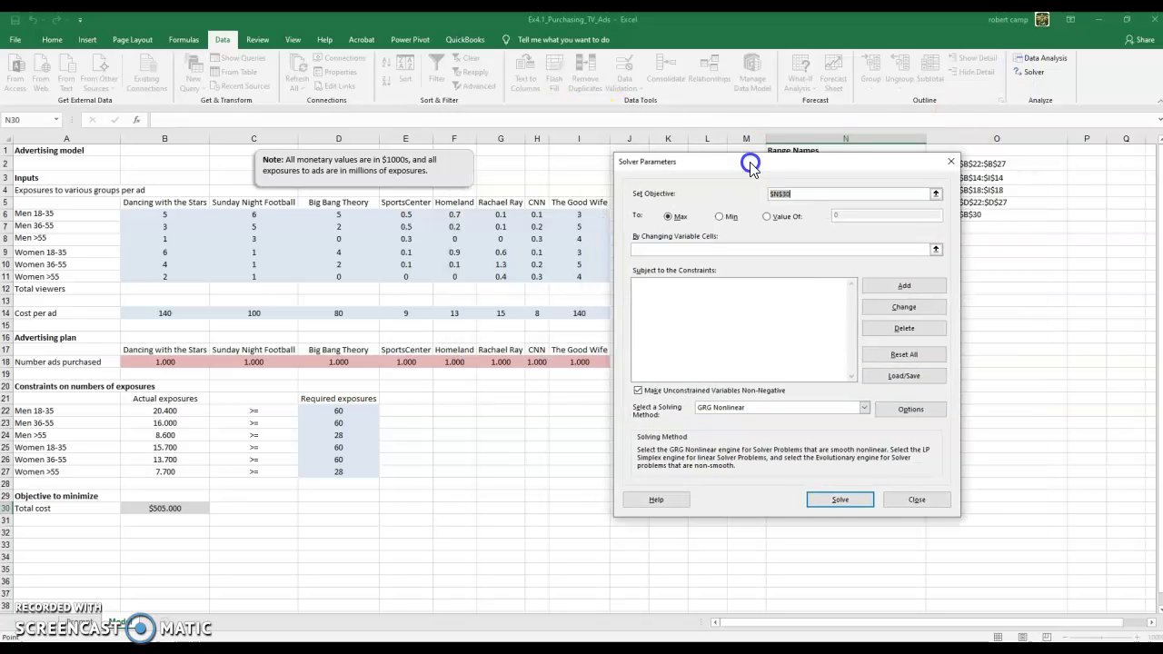
left_click(935, 194)
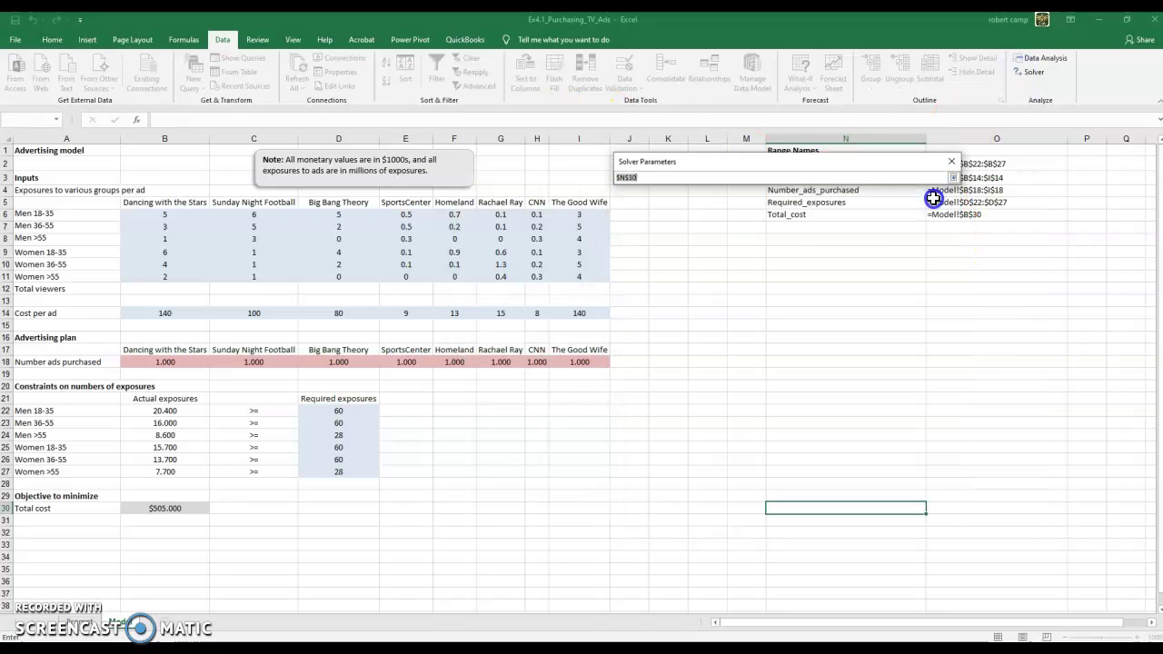
left_click(160, 509)
left_click(953, 177)
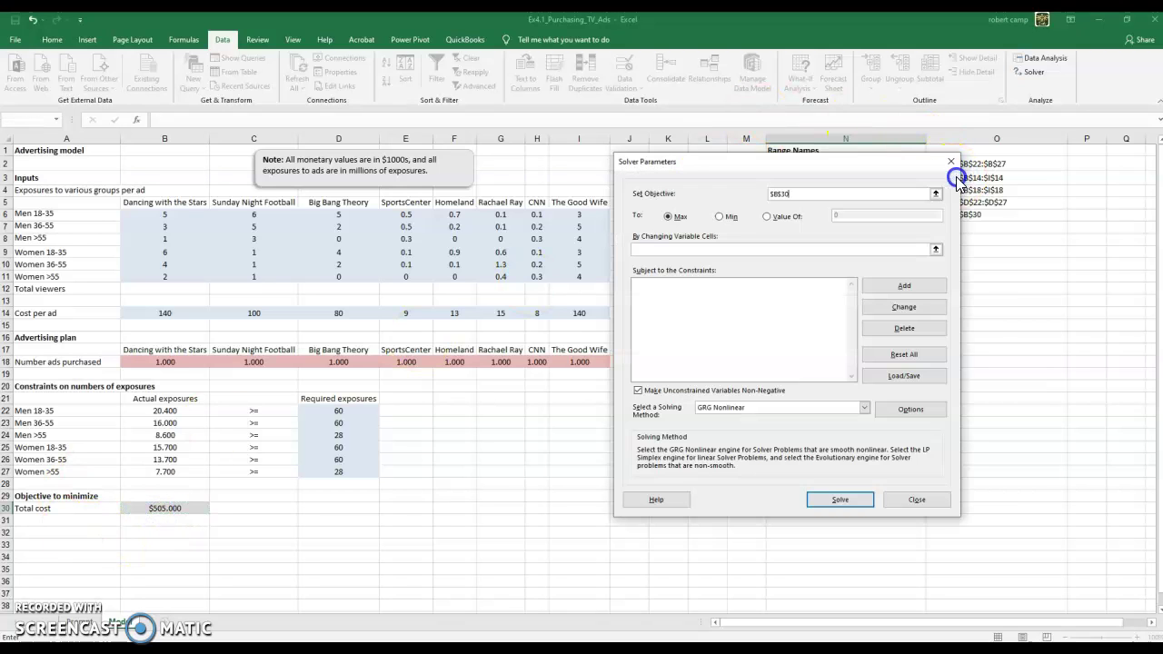
left_click(720, 216)
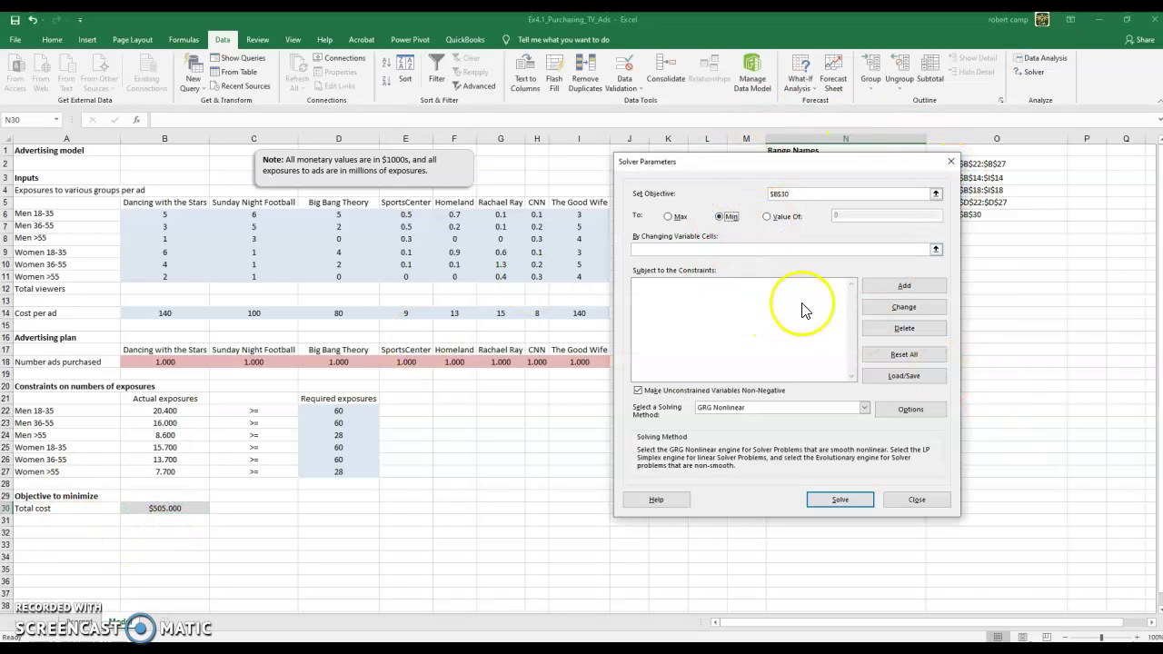
left_click(935, 249)
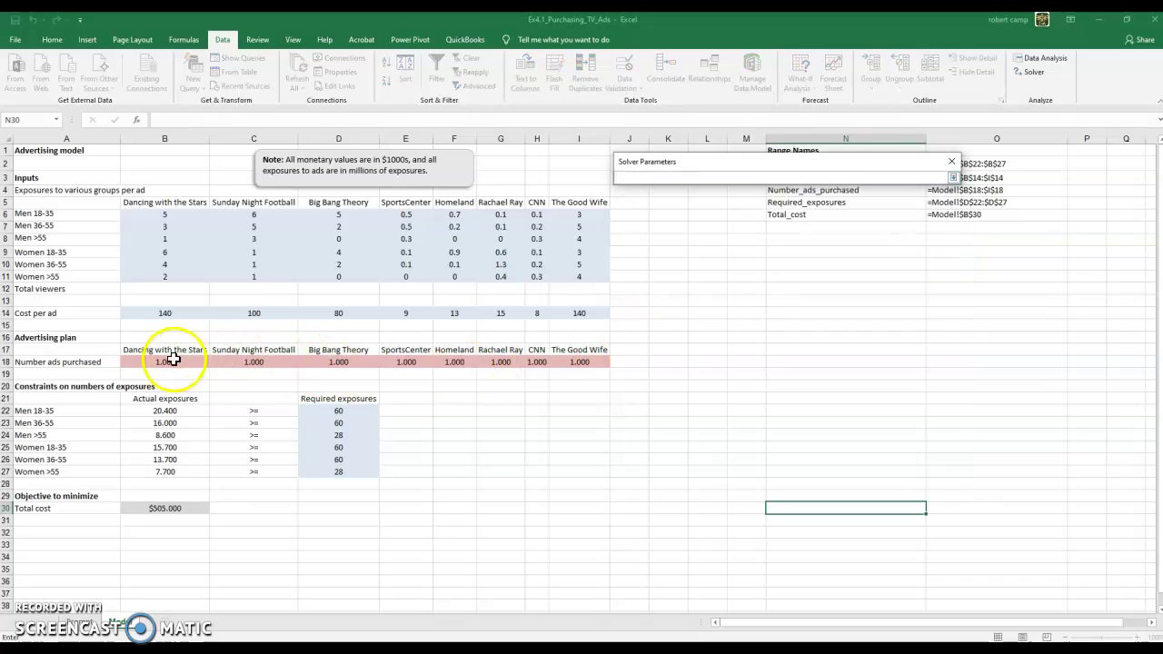
left_click_drag(151, 364, 569, 363)
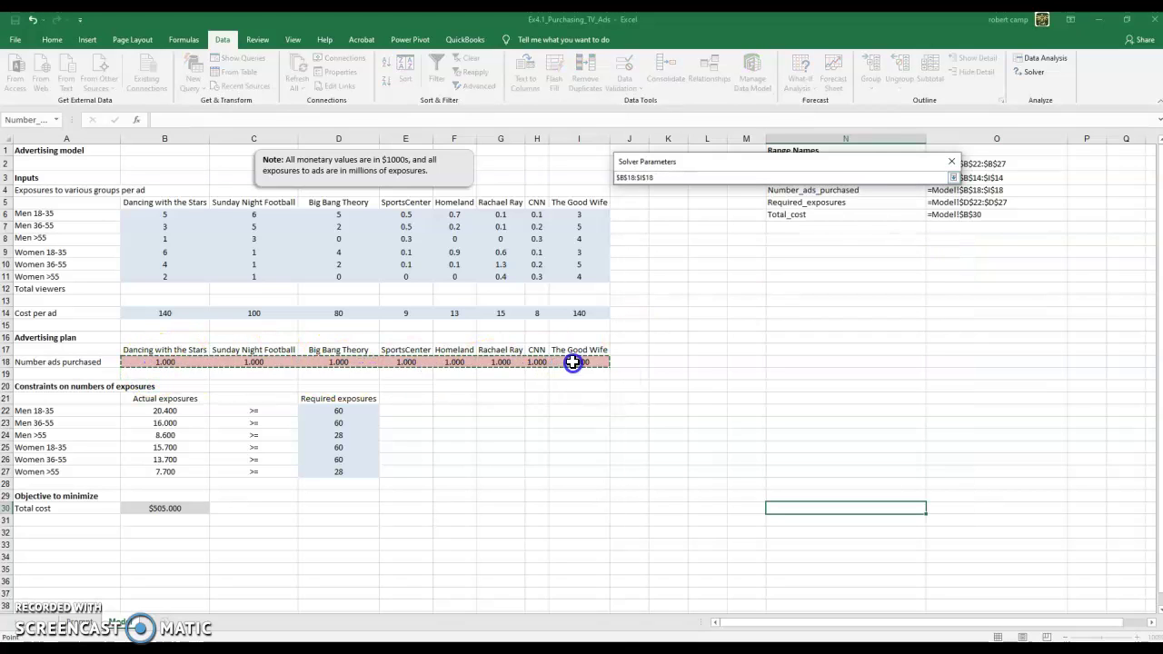
left_click(953, 177)
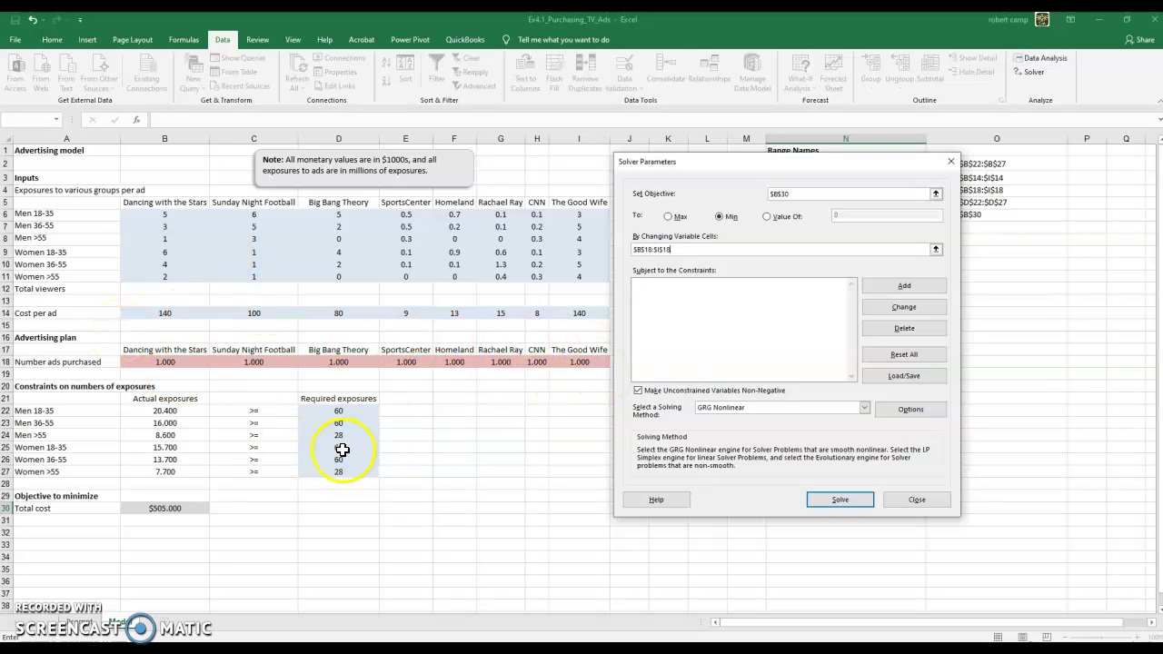
Add the Solver constraint B22:B27 >= D22:D27 so actual exposures meet required exposures
left_click(904, 286)
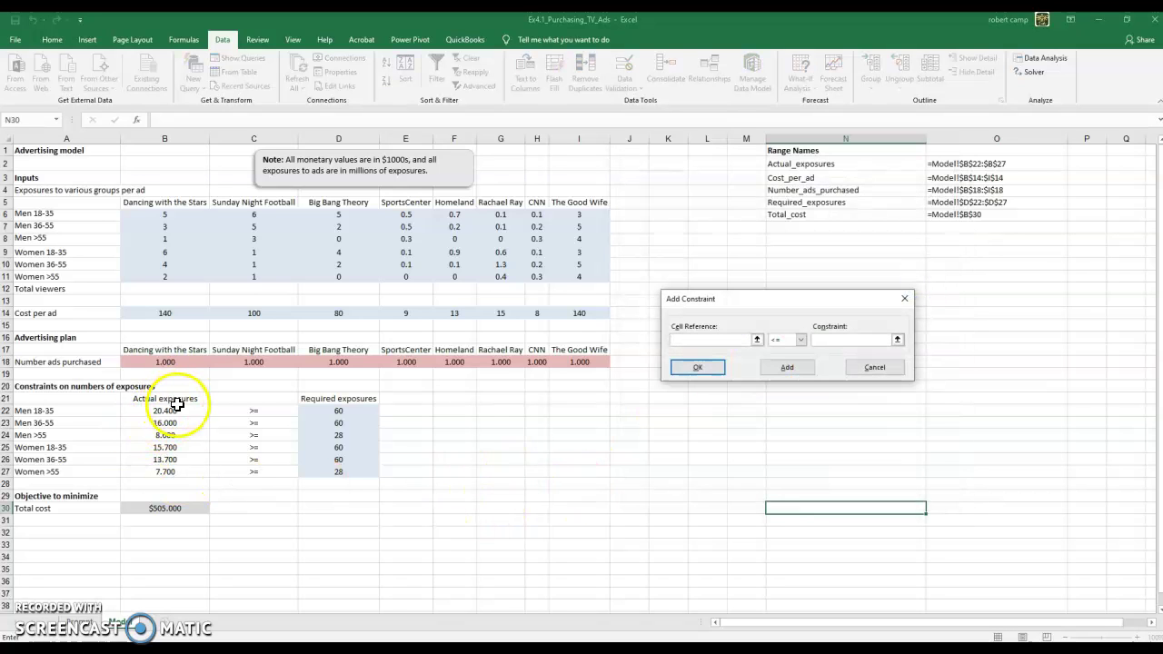
left_click_drag(173, 411, 171, 470)
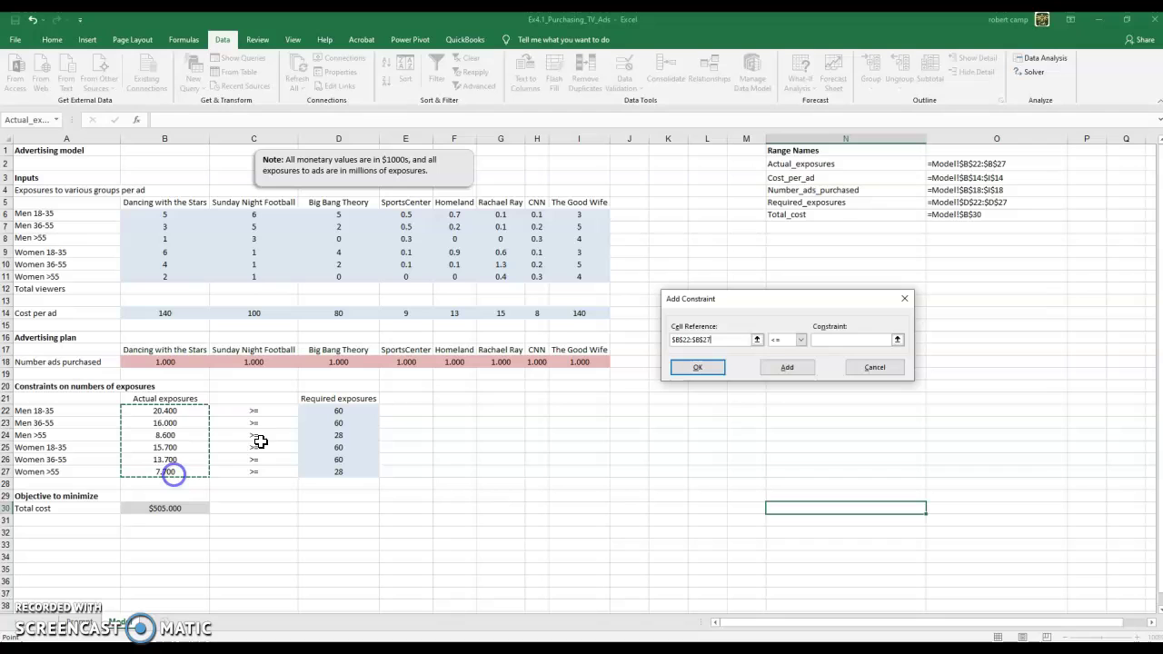
left_click(799, 340)
left_click(799, 351)
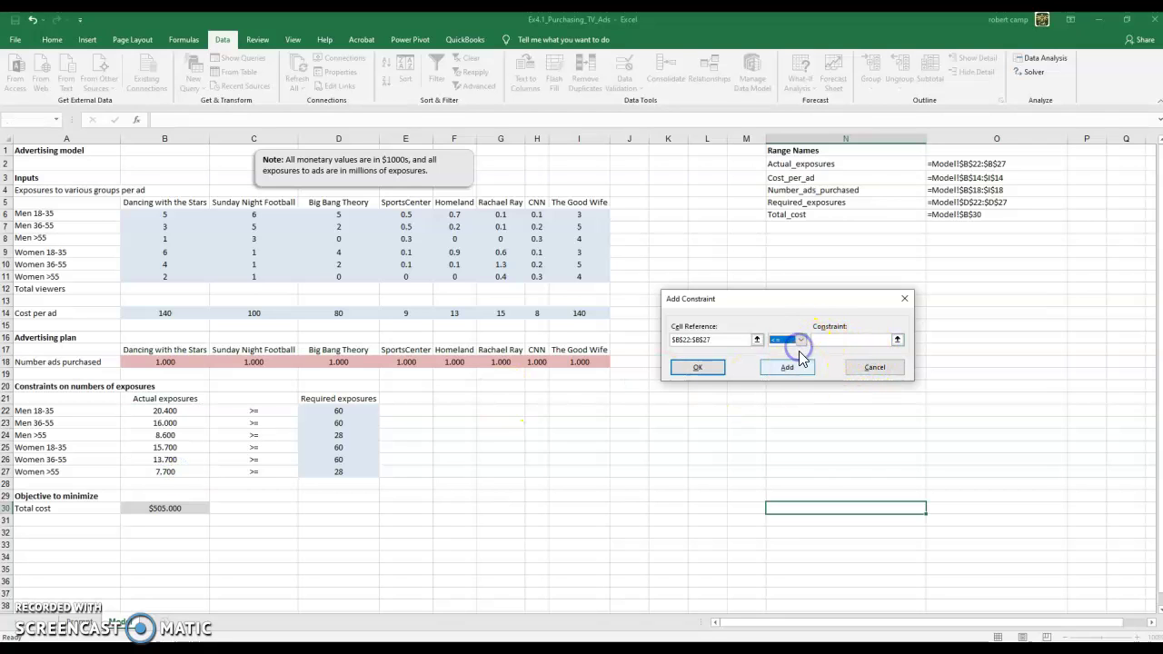
left_click(798, 341)
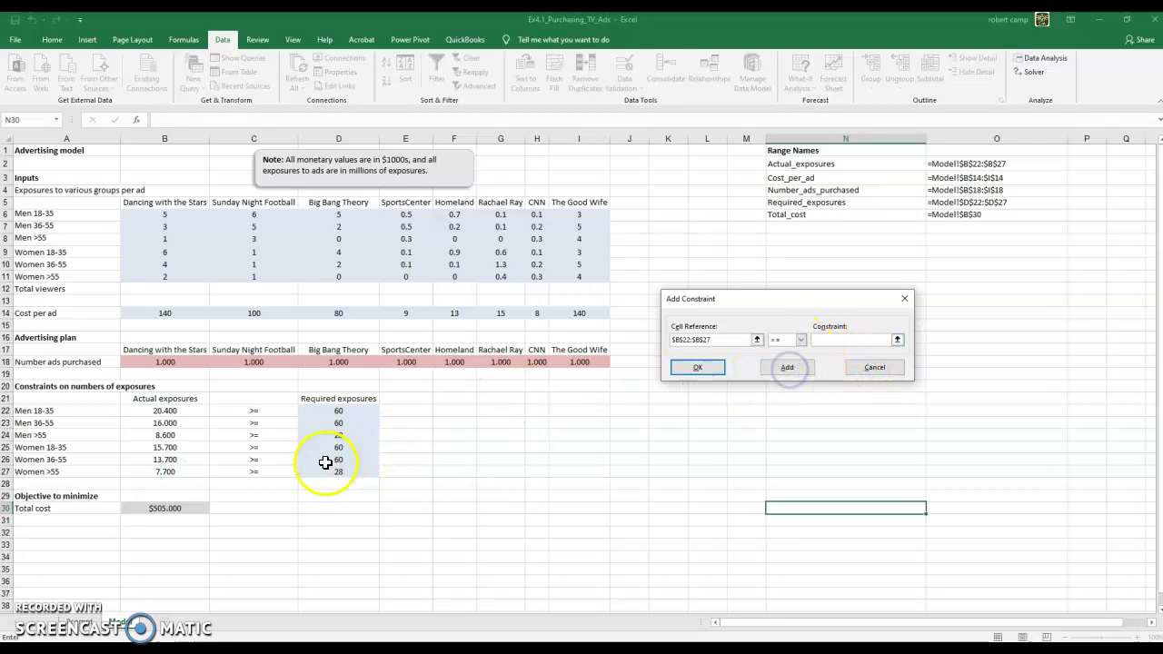
left_click(897, 339)
left_click_drag(338, 410, 363, 472)
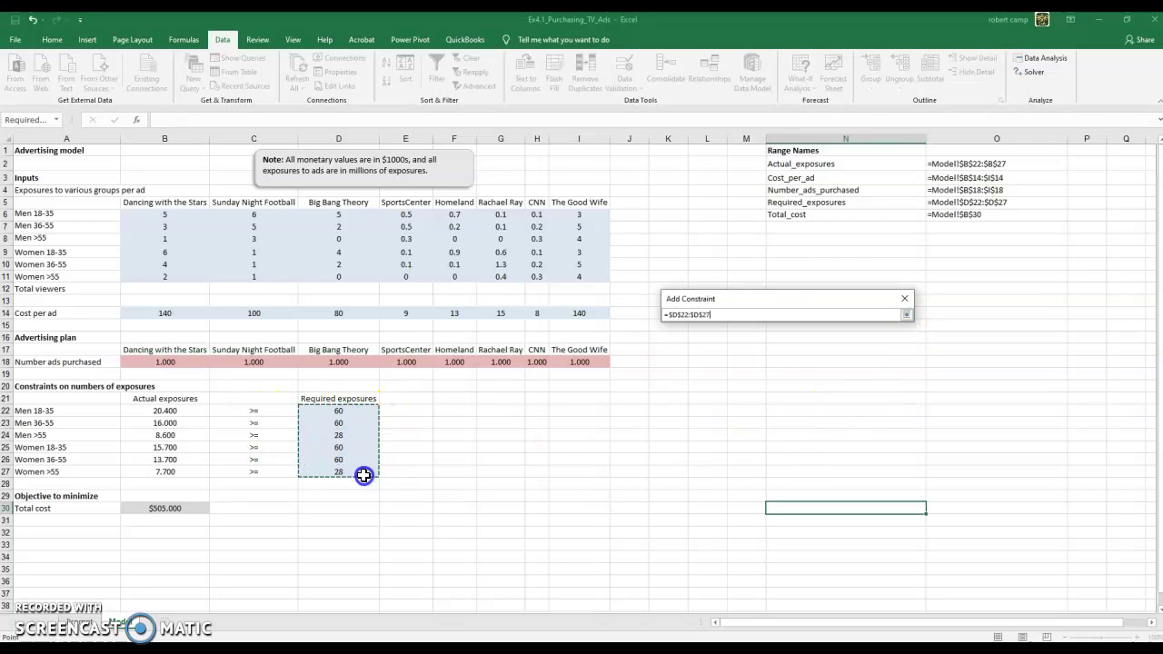
left_click(907, 314)
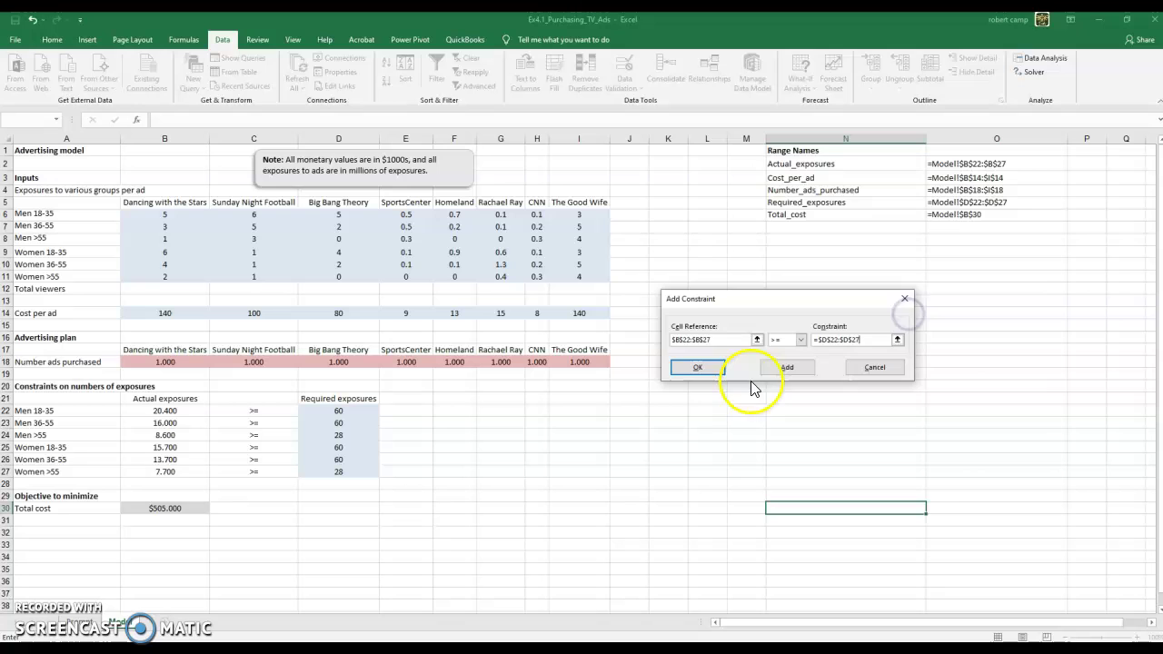
left_click(695, 367)
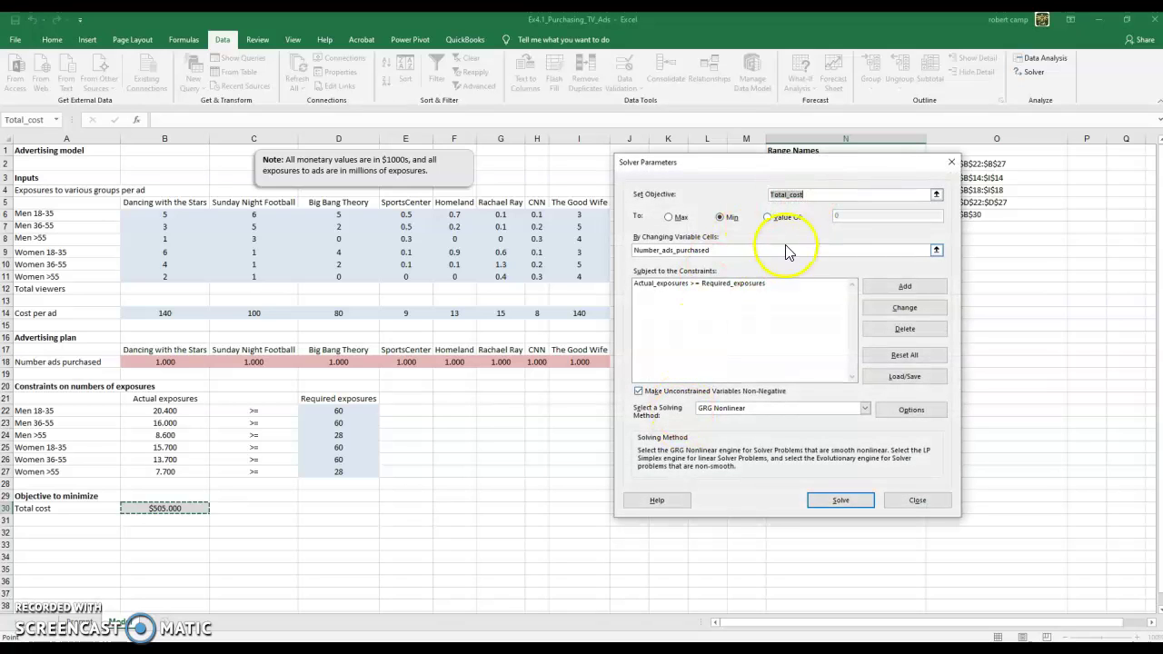
Switch the Solver solving method to Simplex LP
left_click_drag(837, 169, 872, 204)
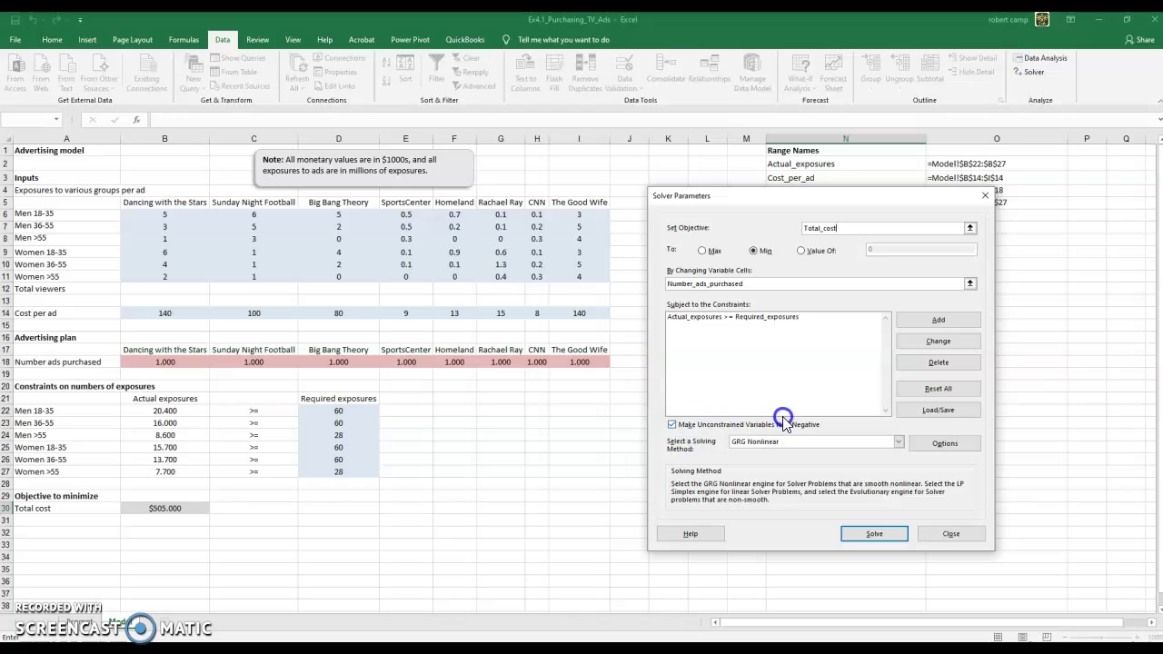
left_click(854, 451)
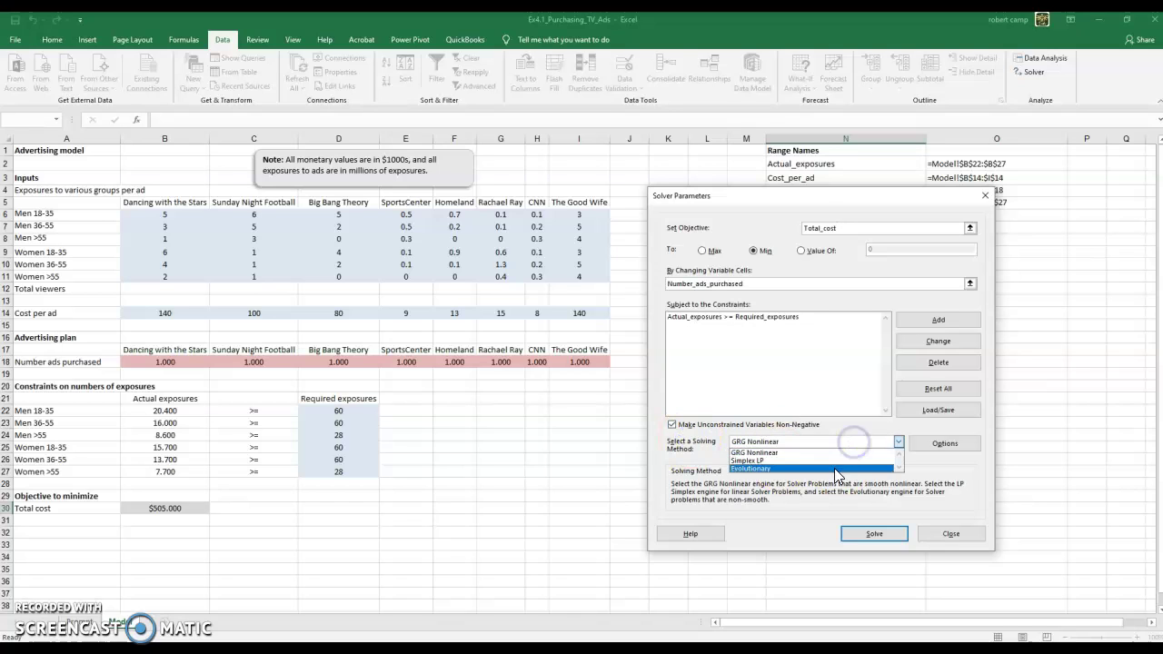
left_click(831, 463)
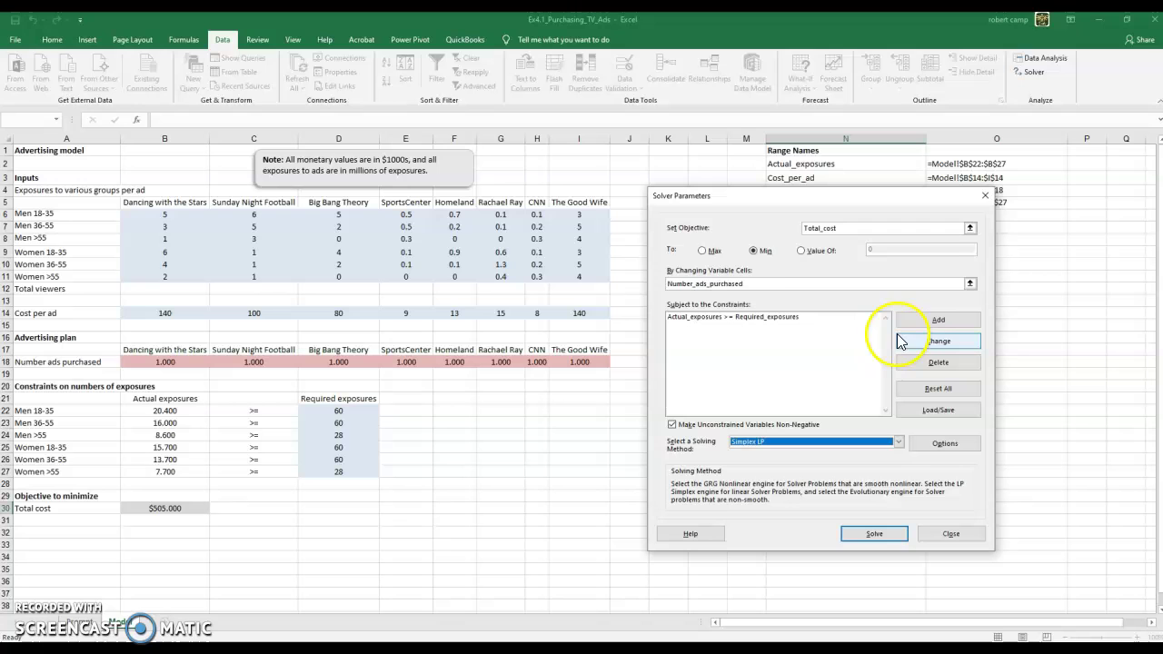
left_click_drag(787, 194, 821, 245)
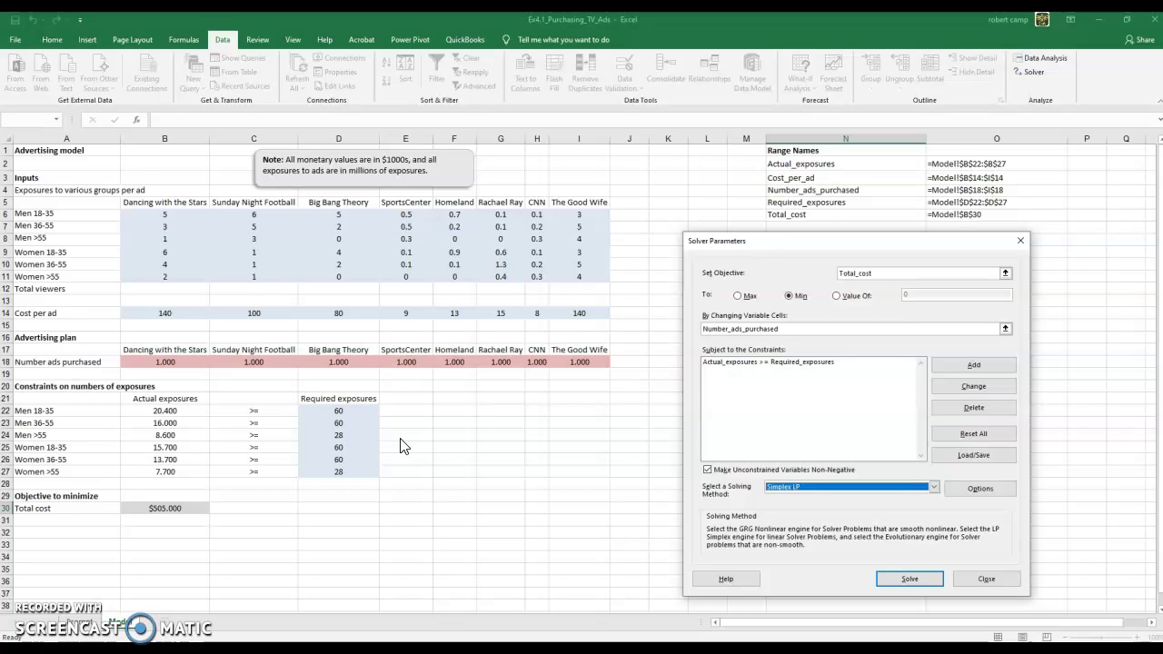
Snip the Solver Parameters window to the clipboard with Win+Shift+S
key("super+shift+s")
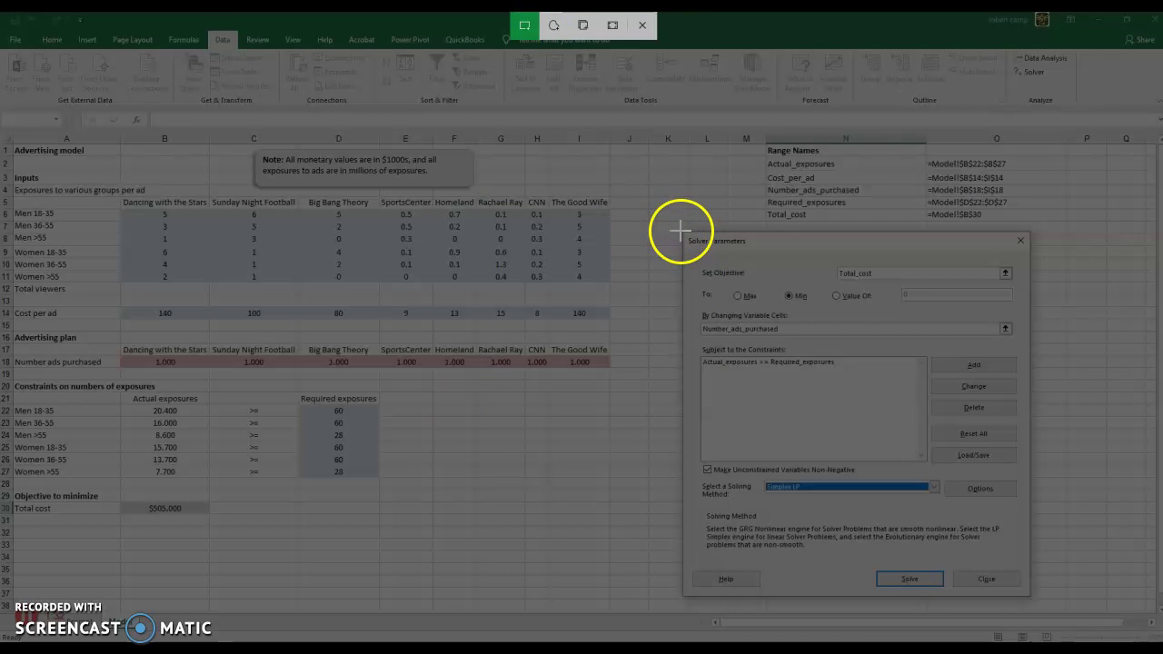
left_click_drag(681, 232, 1029, 598)
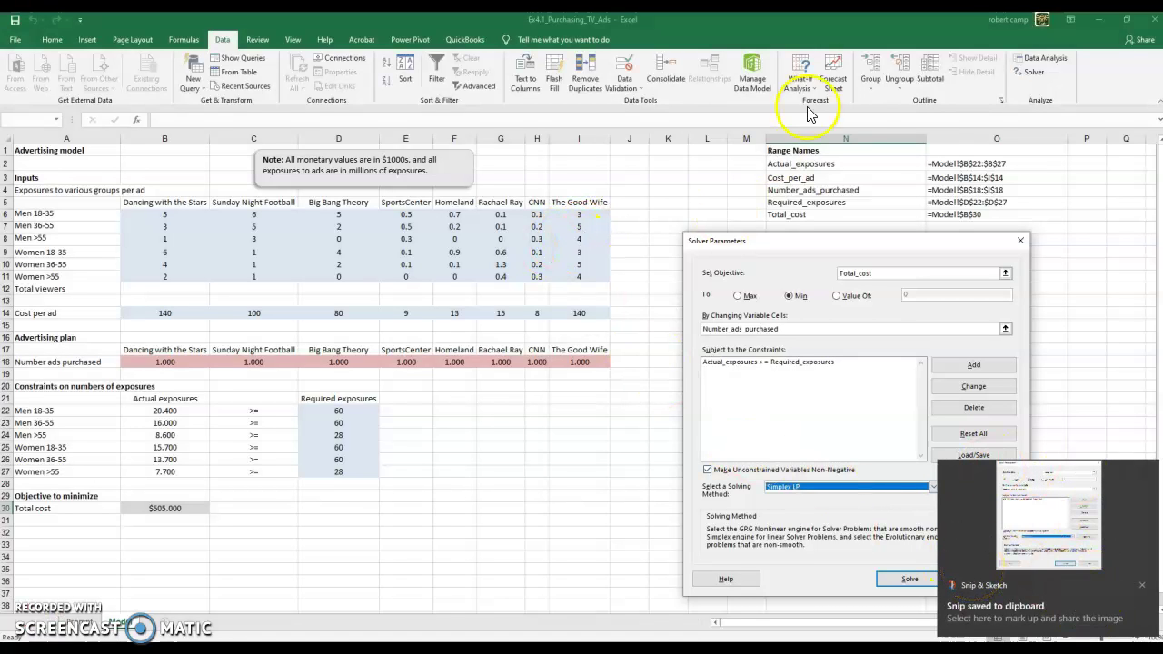
left_click(1141, 585)
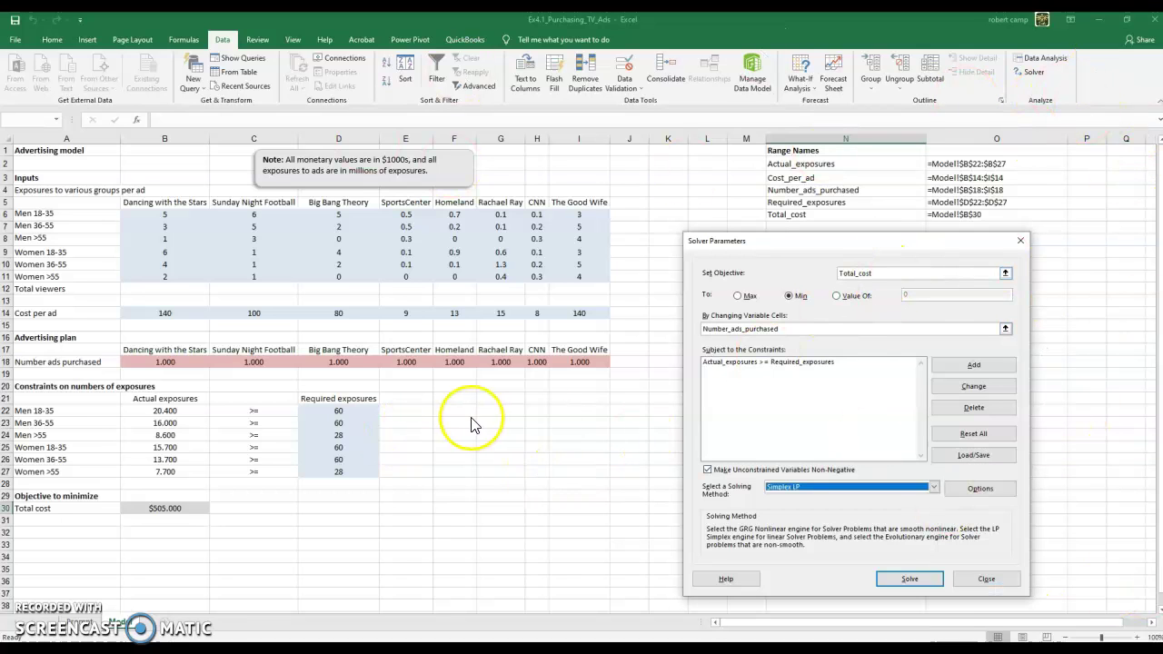
Solve the model for a $1,870.000 total cost and paste the Solver screenshot beside the model
left_click(911, 579)
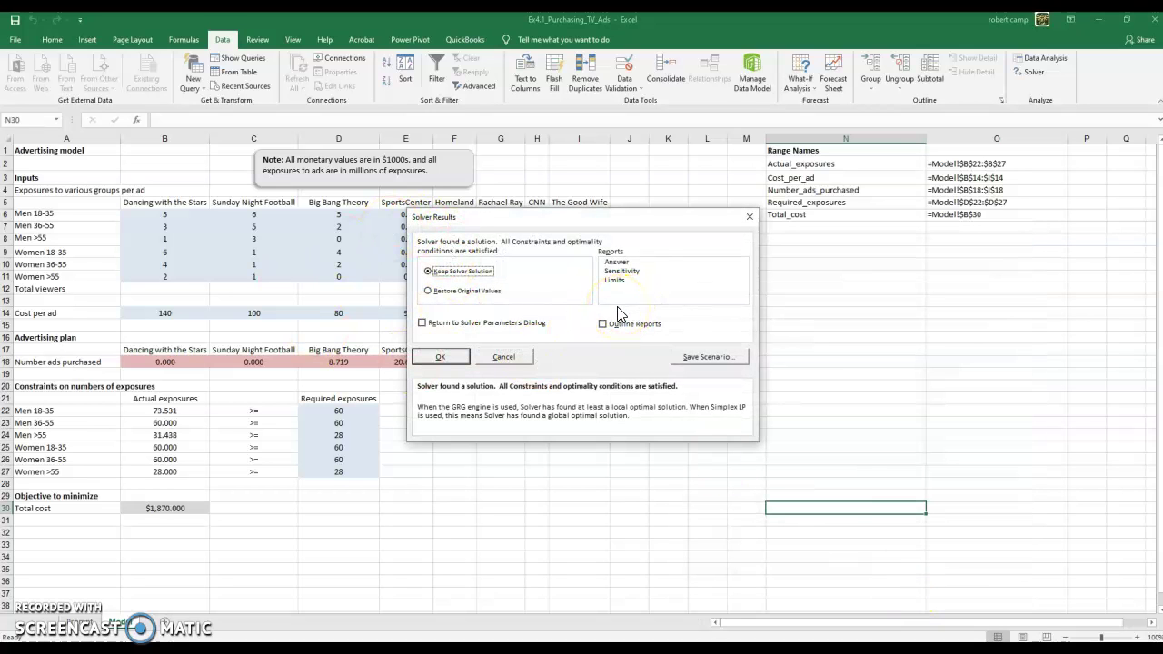
left_click(440, 357)
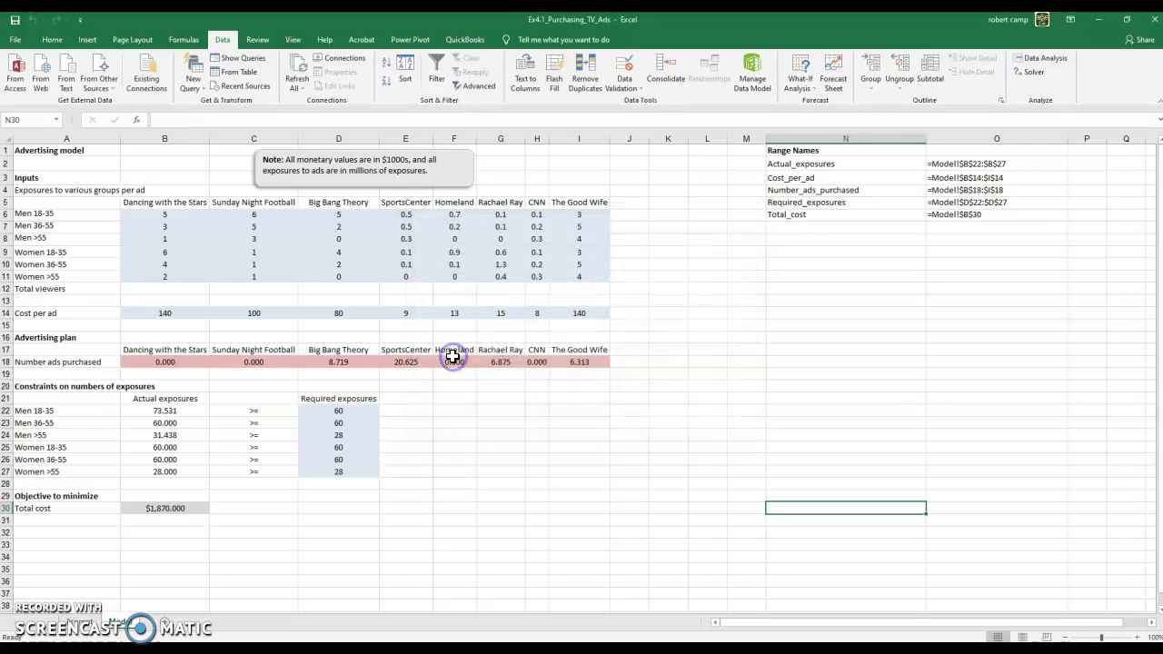
left_click(845, 253)
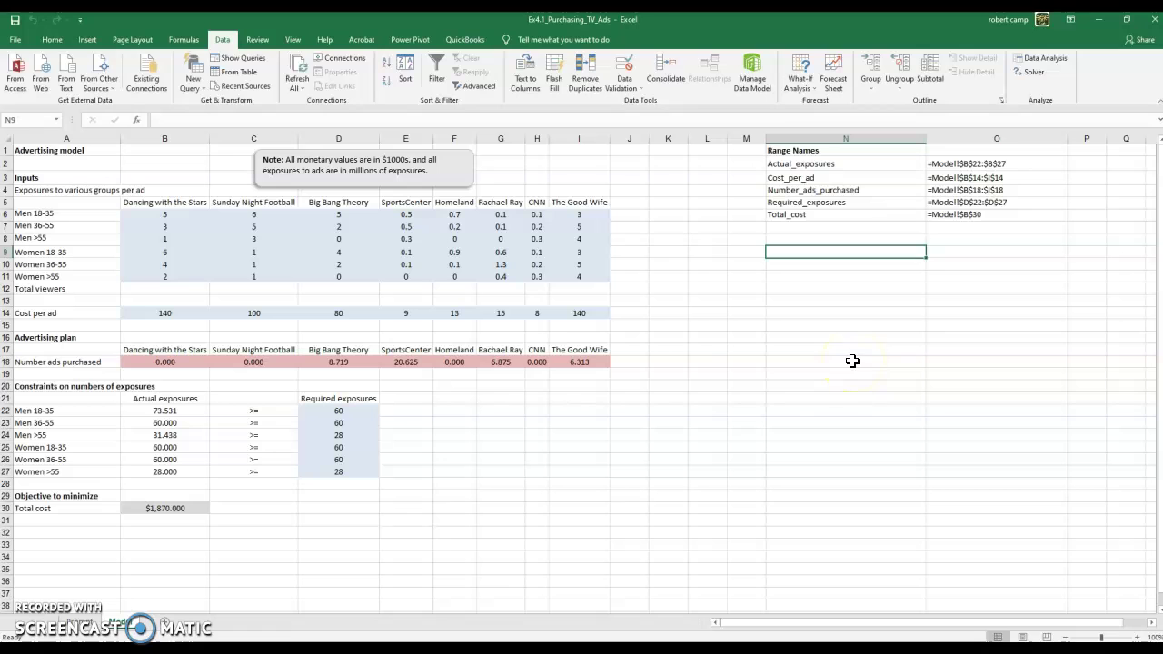
key("ctrl+v")
mouse_move(973, 361)
left_mouse_down()
mouse_move(987, 339)
mouse_move(979, 348)
left_mouse_up()
left_click(730, 386)
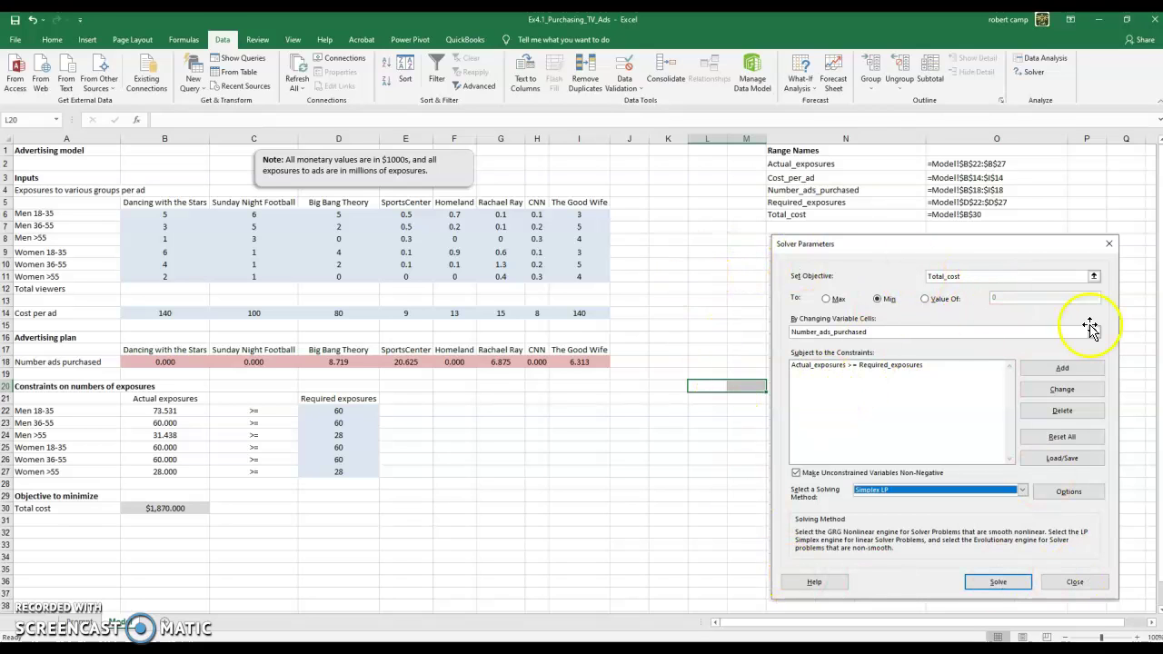
left_click(676, 350)
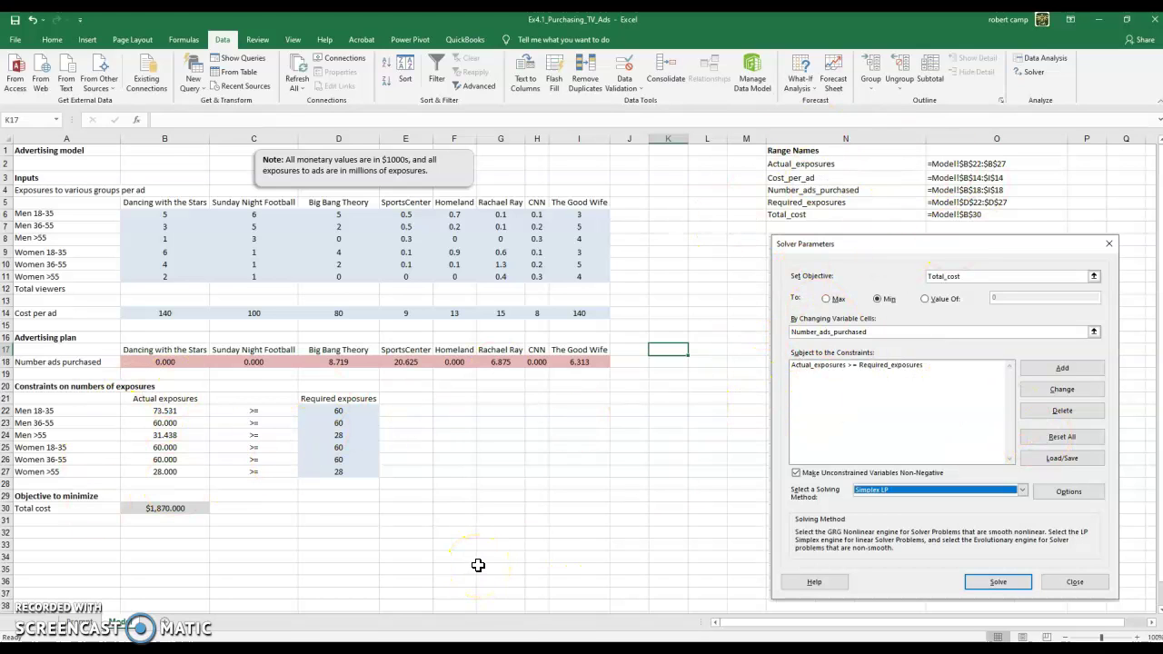
Label cell A33 'Original Solution'
scroll(461, 476, "down", 2)
left_click(47, 467)
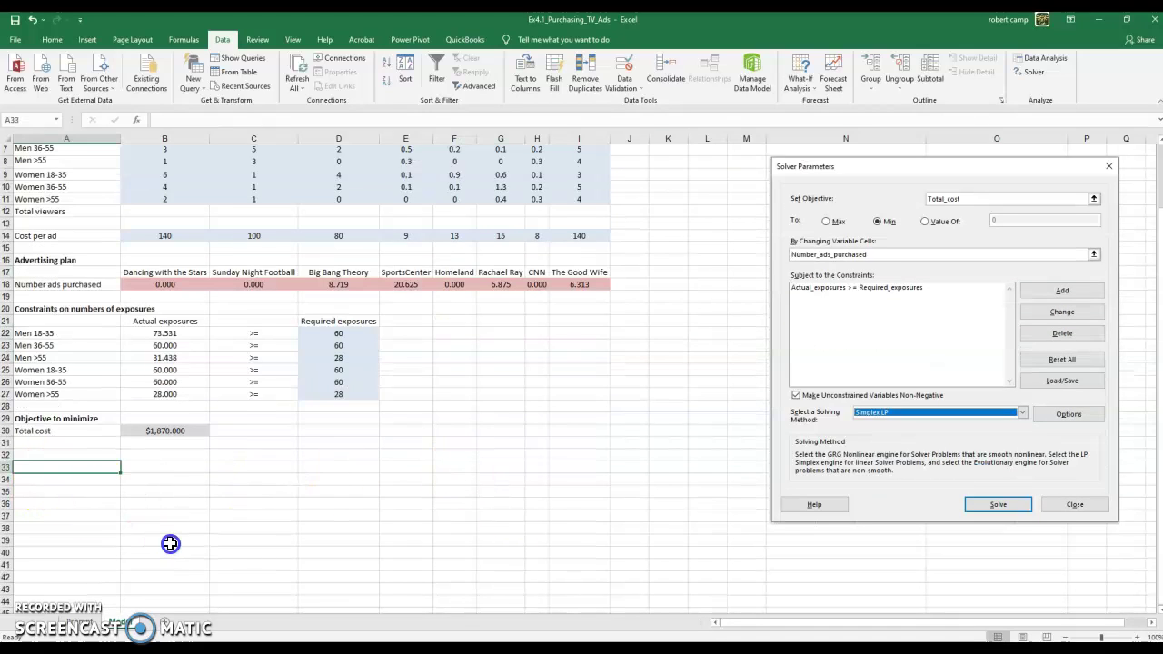
type("Original Solution")
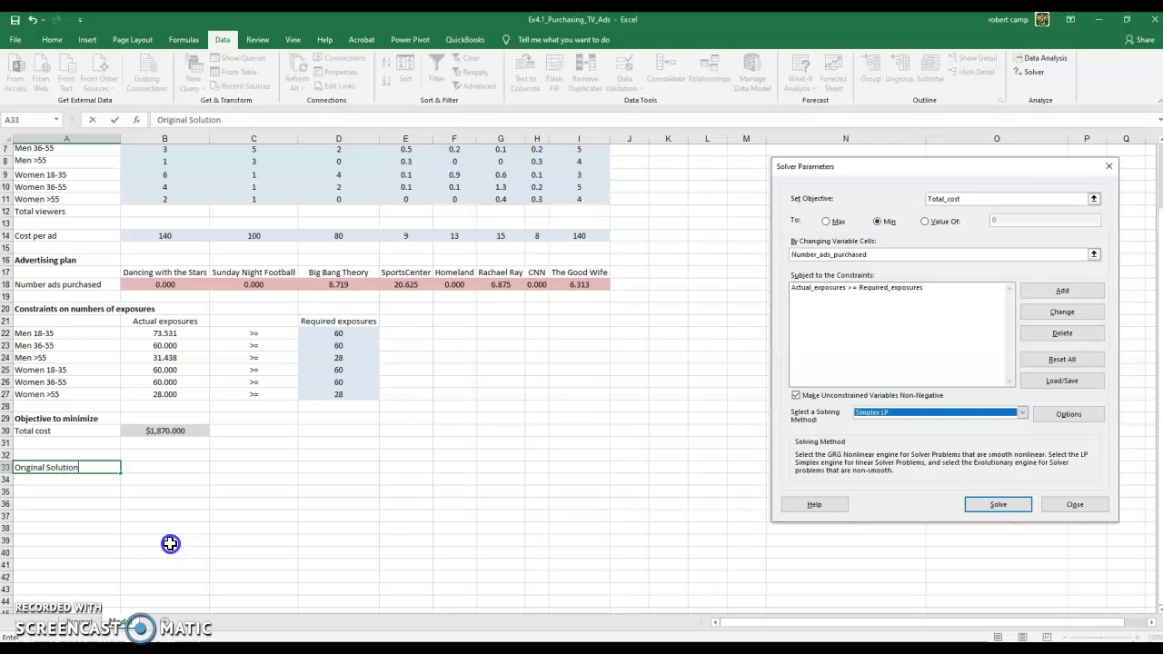
key("Return")
key("Up")
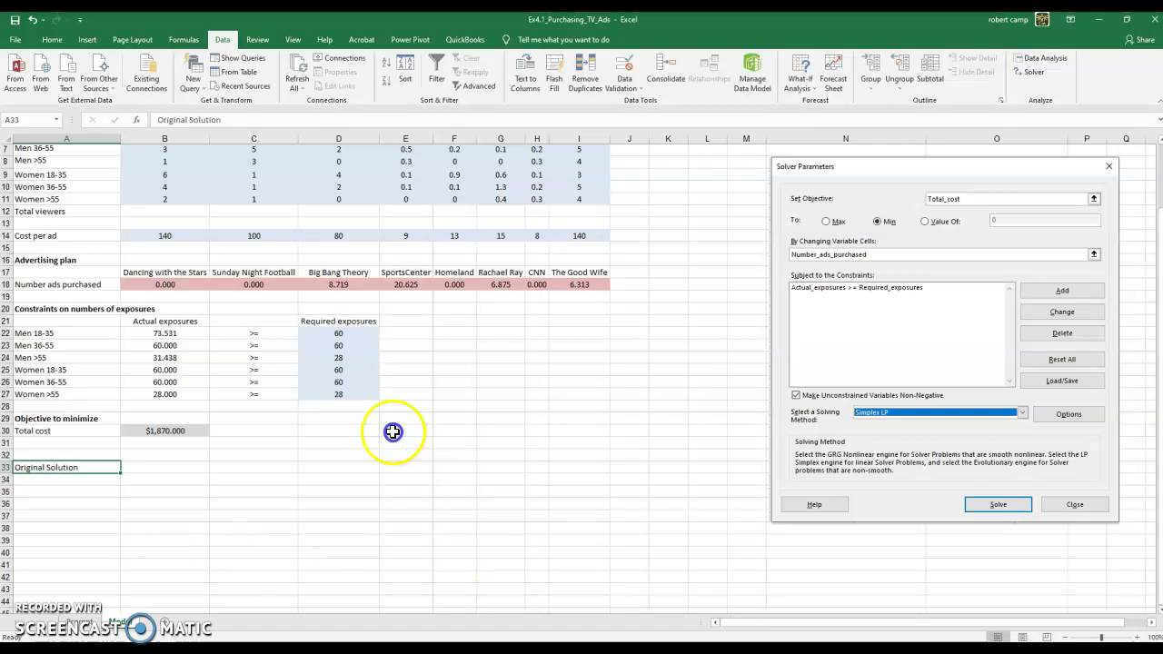
Copy the show names and ads purchased from B17:I18 into B32:I33
left_click_drag(166, 270, 592, 280)
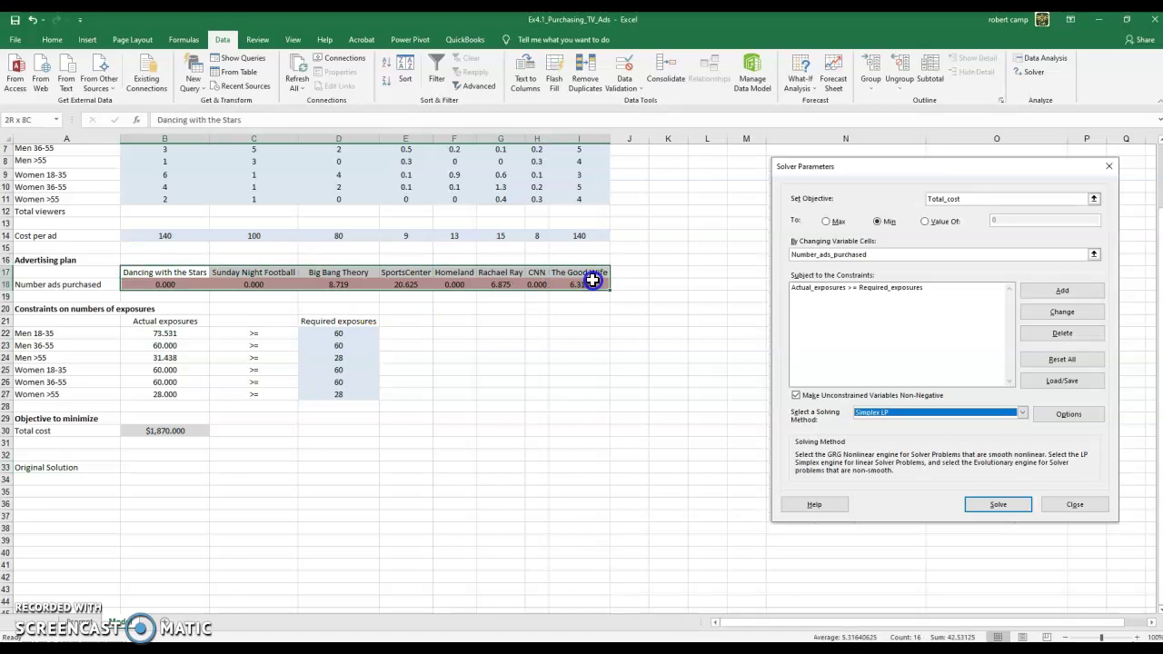
key("ctrl+c")
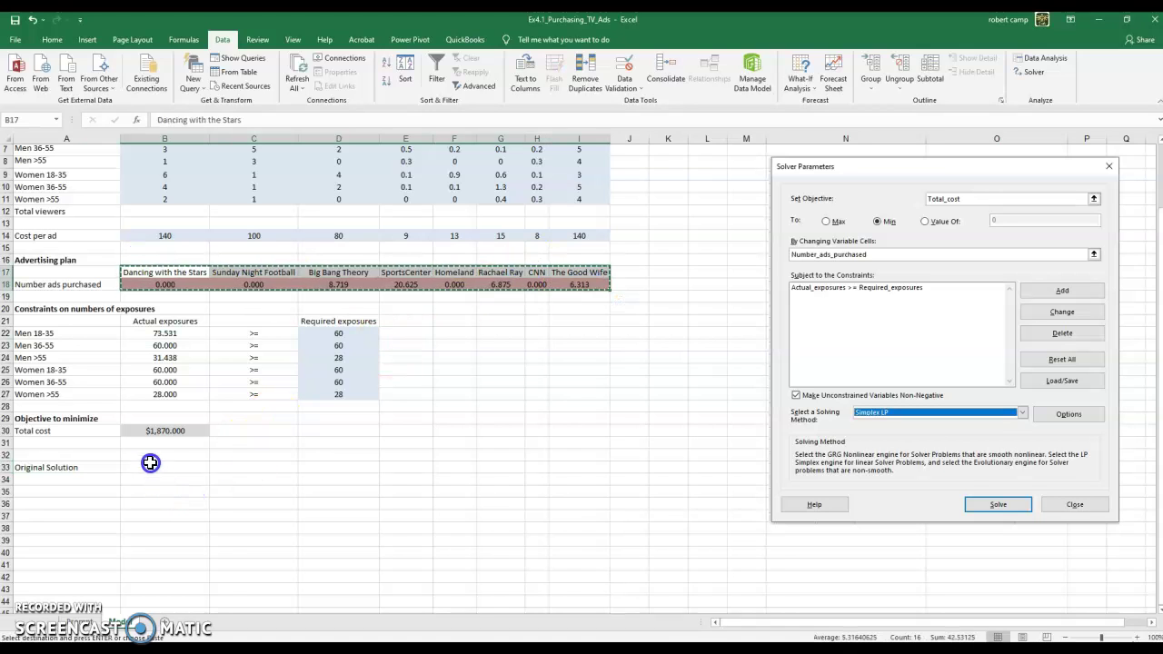
left_click(150, 456)
key("ctrl+v")
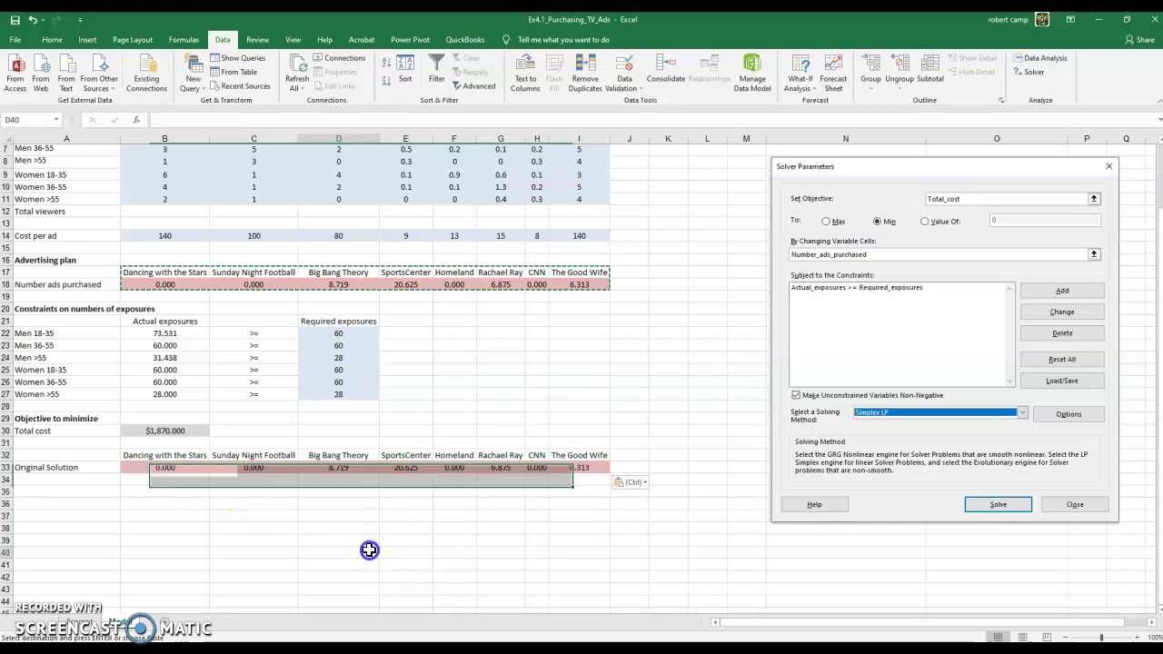
left_click(327, 479)
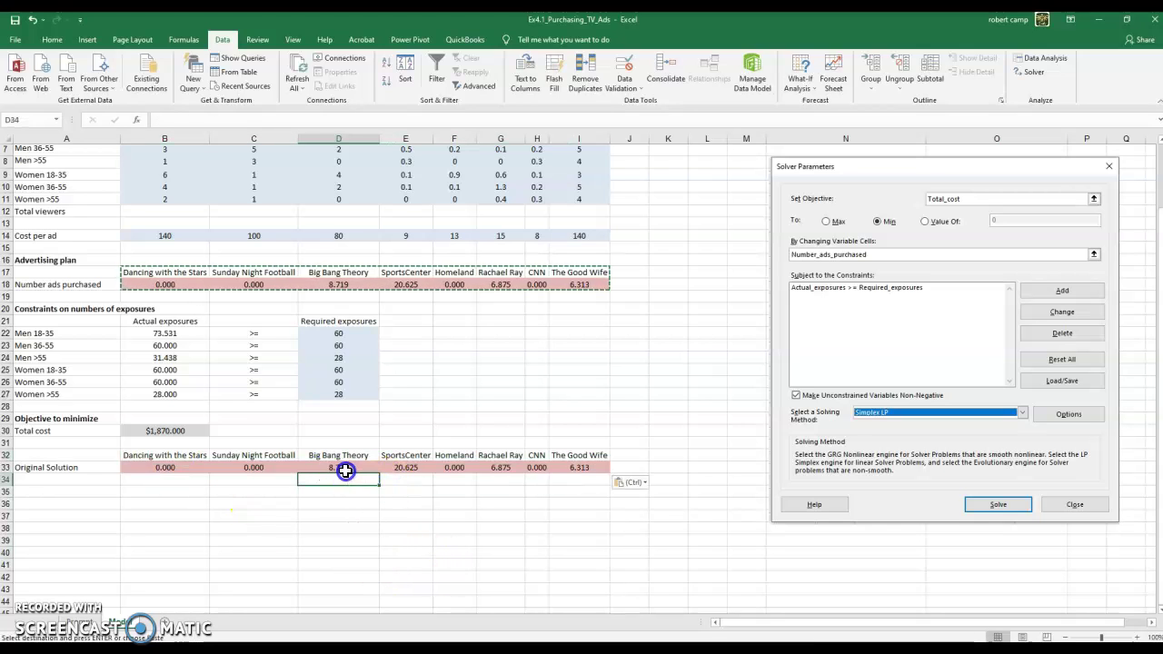
key("Up")
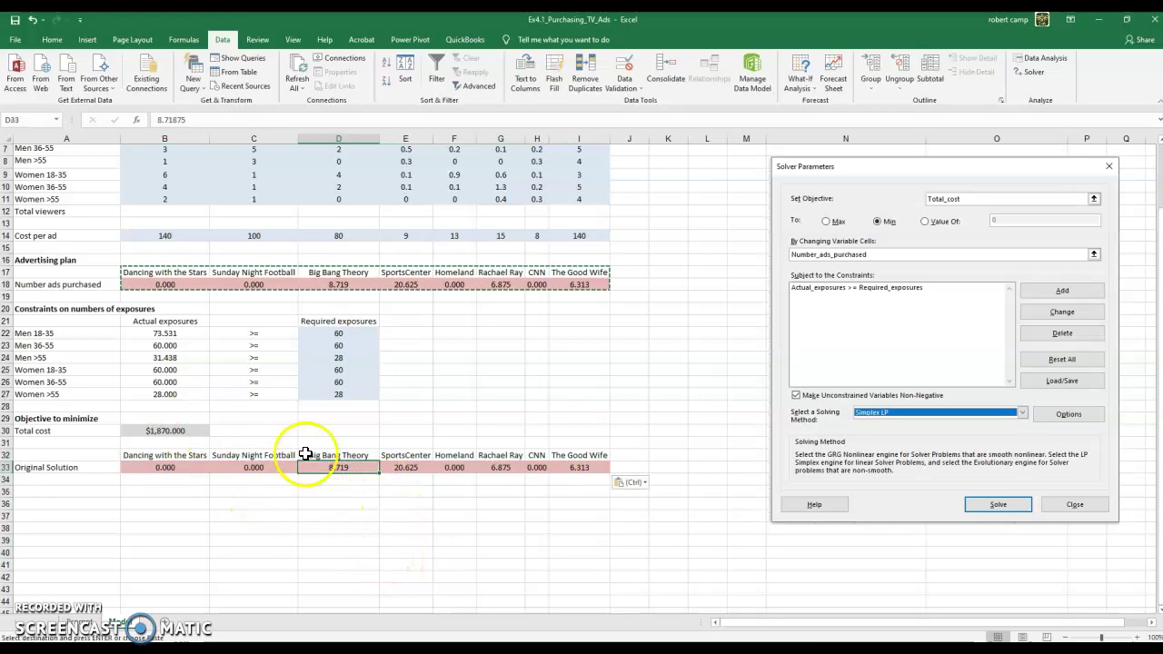
Copy the Total cost label to J32 and its formula to J33, autofitting column J
left_click(56, 431)
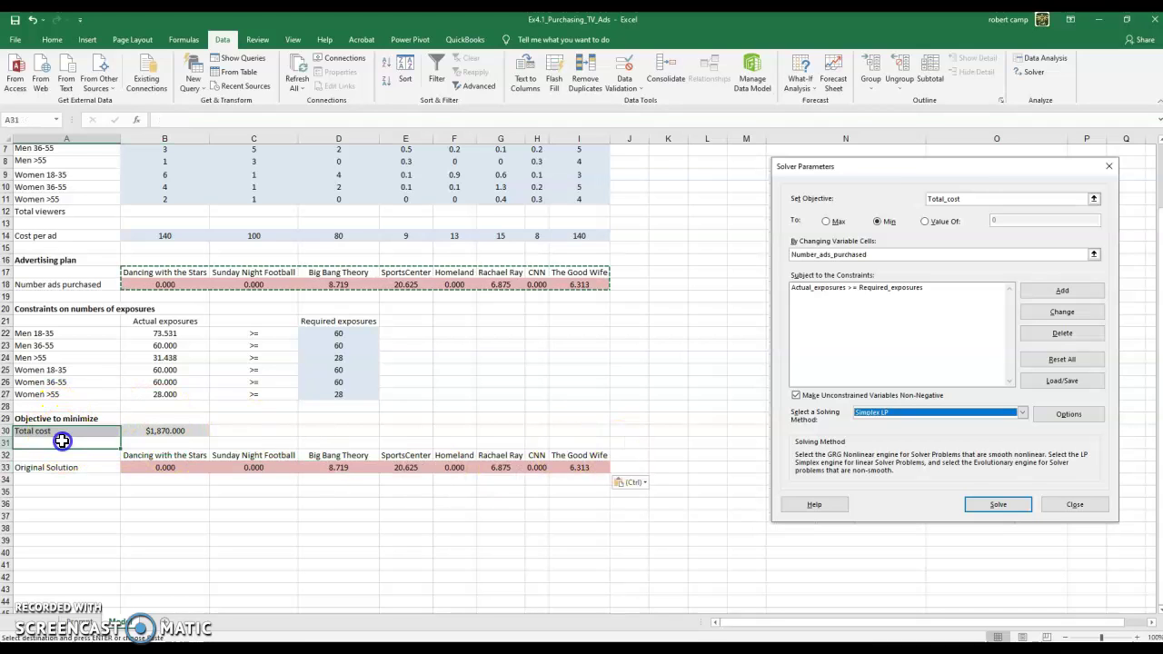
key("ctrl+c")
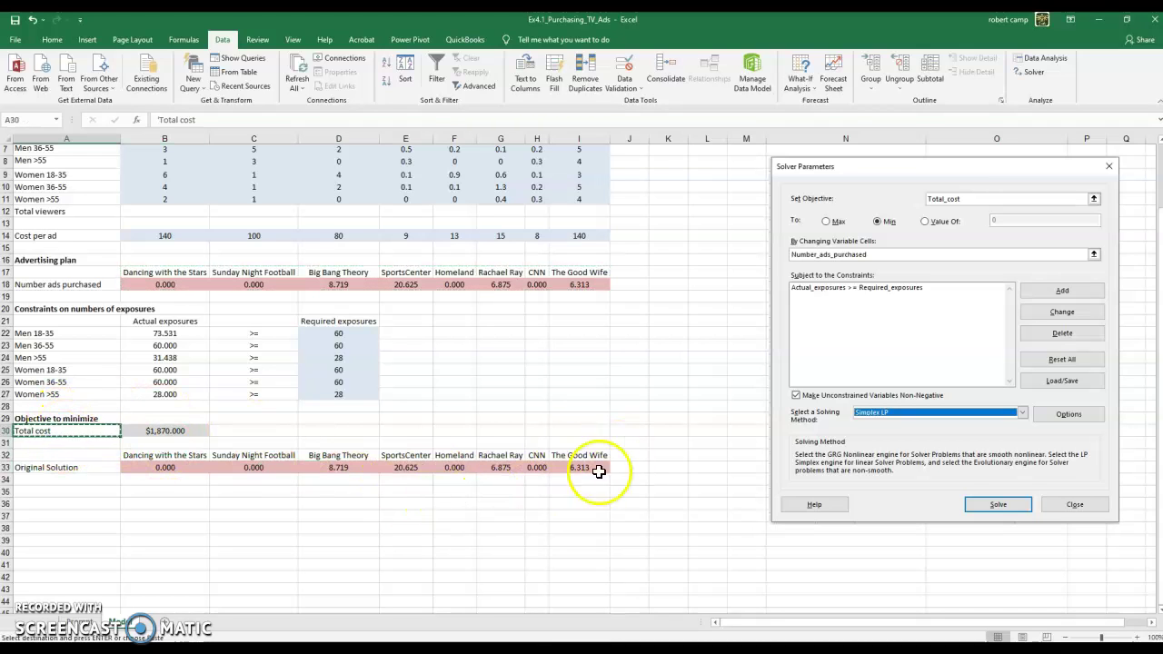
left_click(630, 456)
key("ctrl+v")
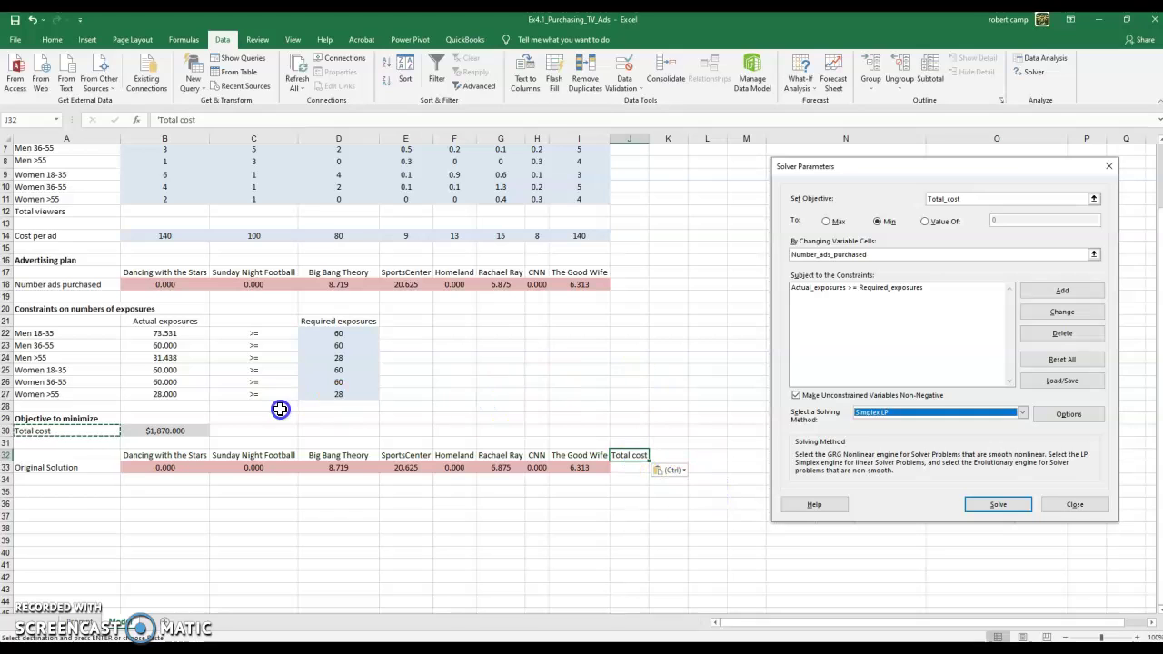
left_click(227, 432)
left_click(173, 433)
key("ctrl+c")
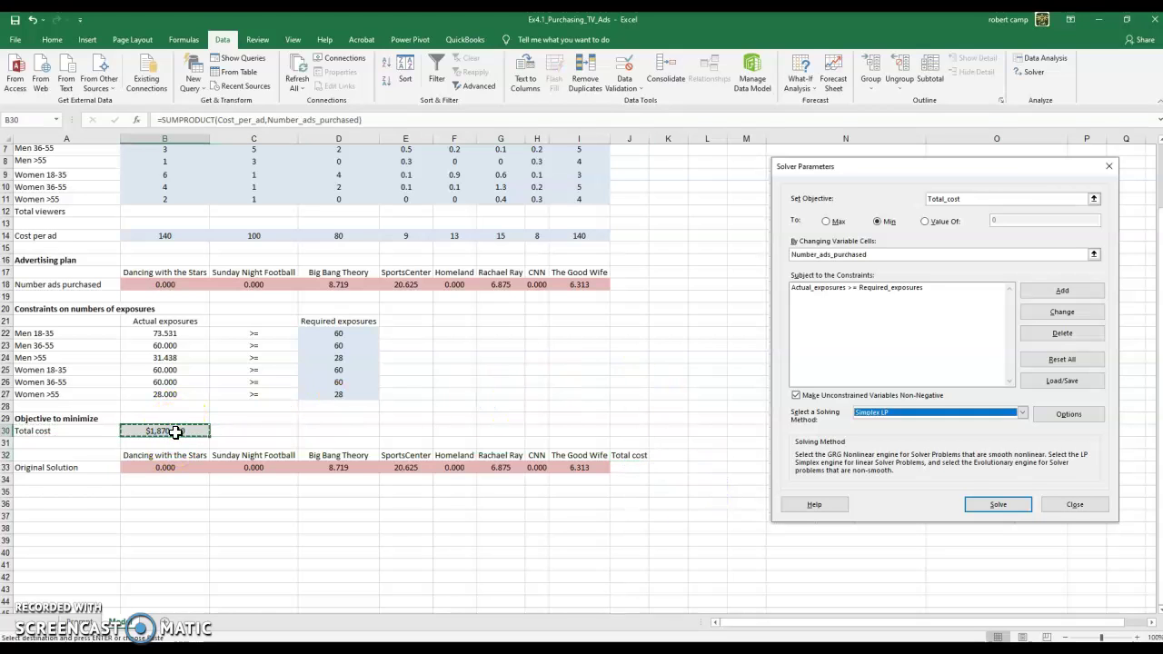
left_click(621, 468)
key("ctrl+v")
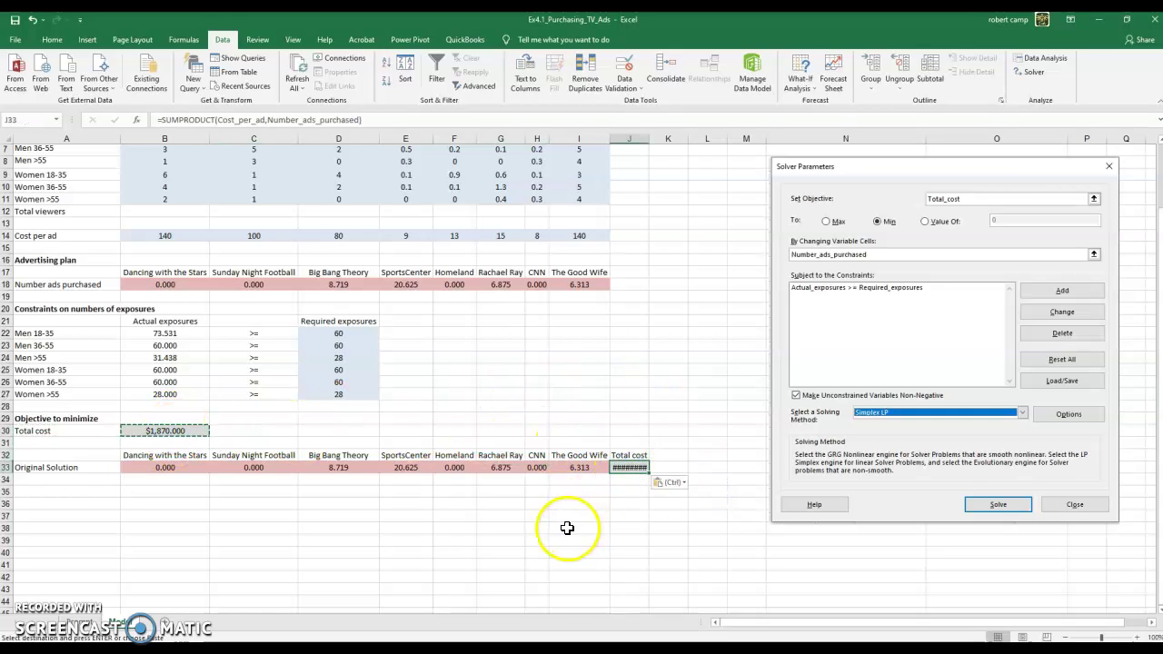
left_click(566, 530)
double_click(649, 139)
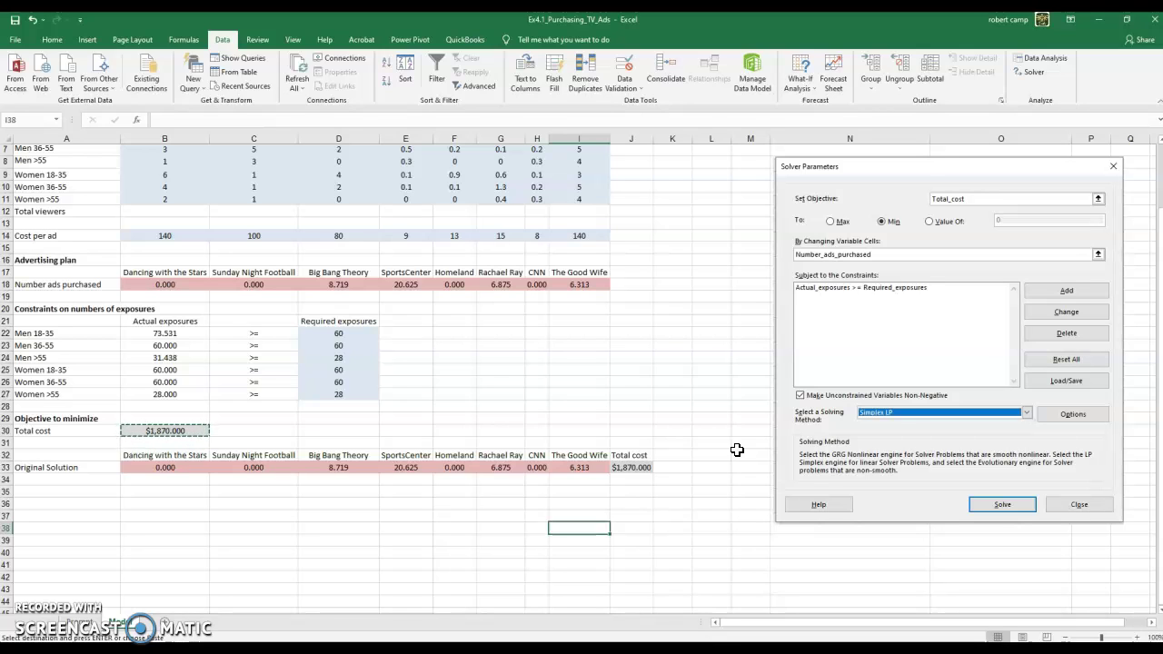
left_click_drag(322, 467, 594, 462)
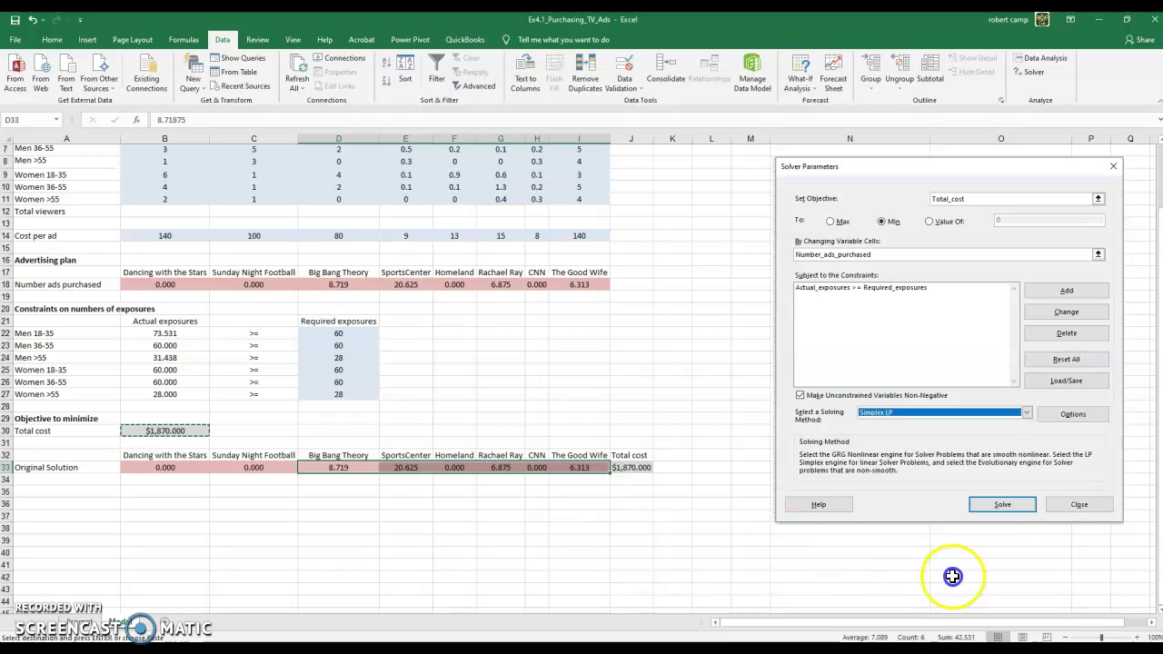
Label cell A34 'Rounded Solution'
left_click(64, 480)
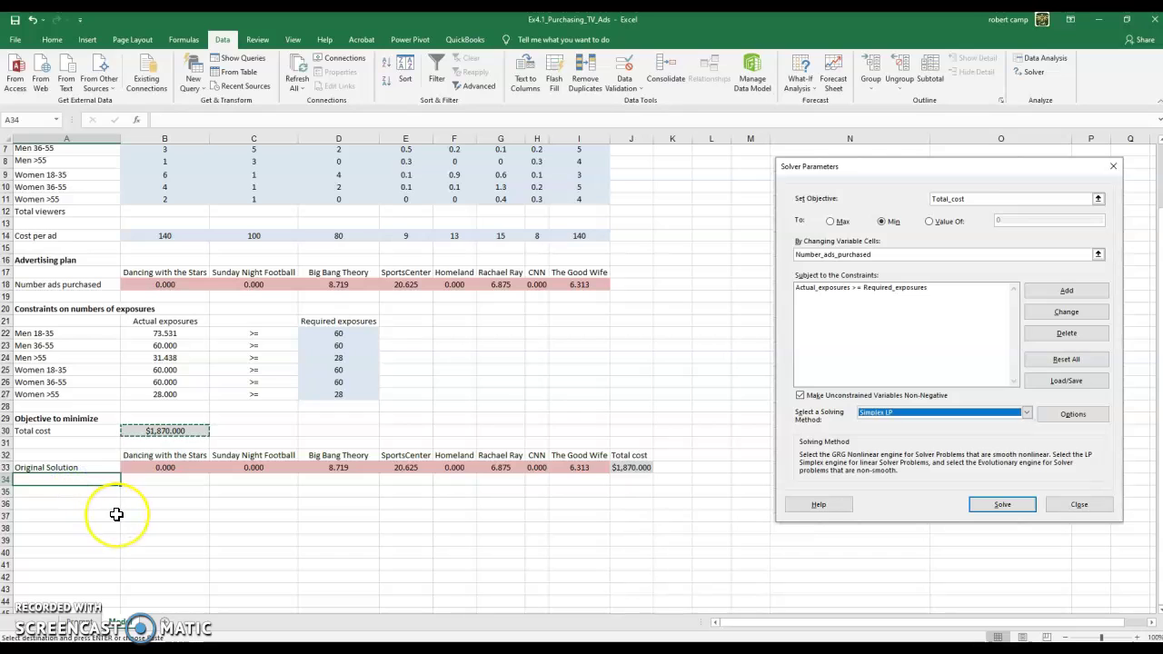
type("Roun")
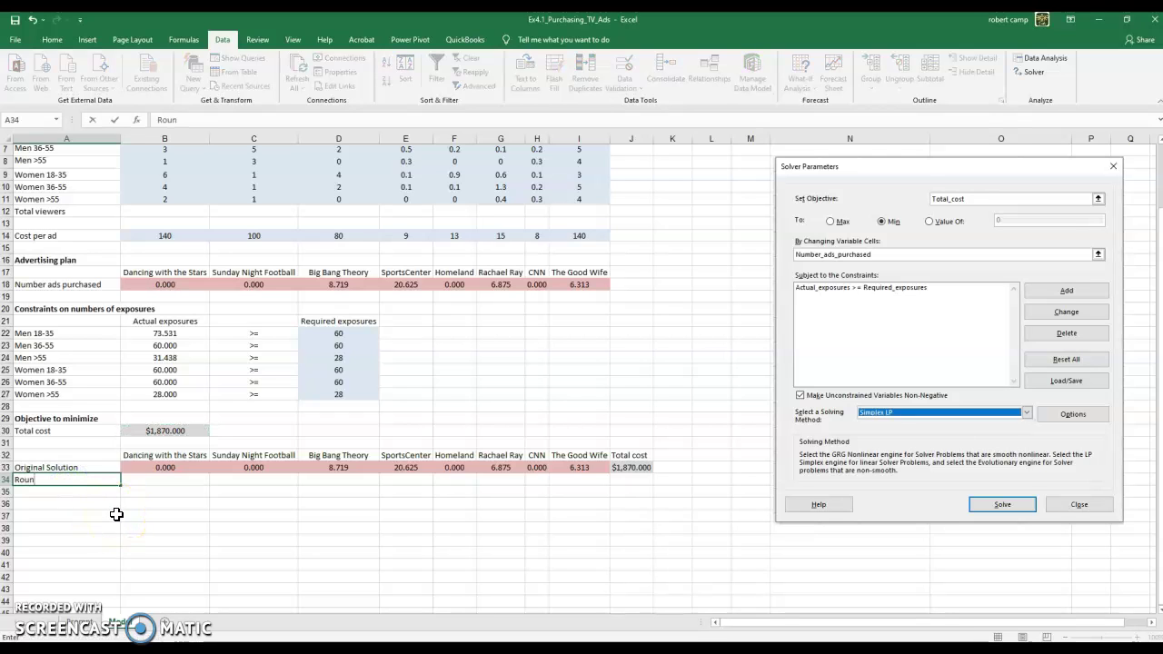
type("ded Solution")
key("Tab")
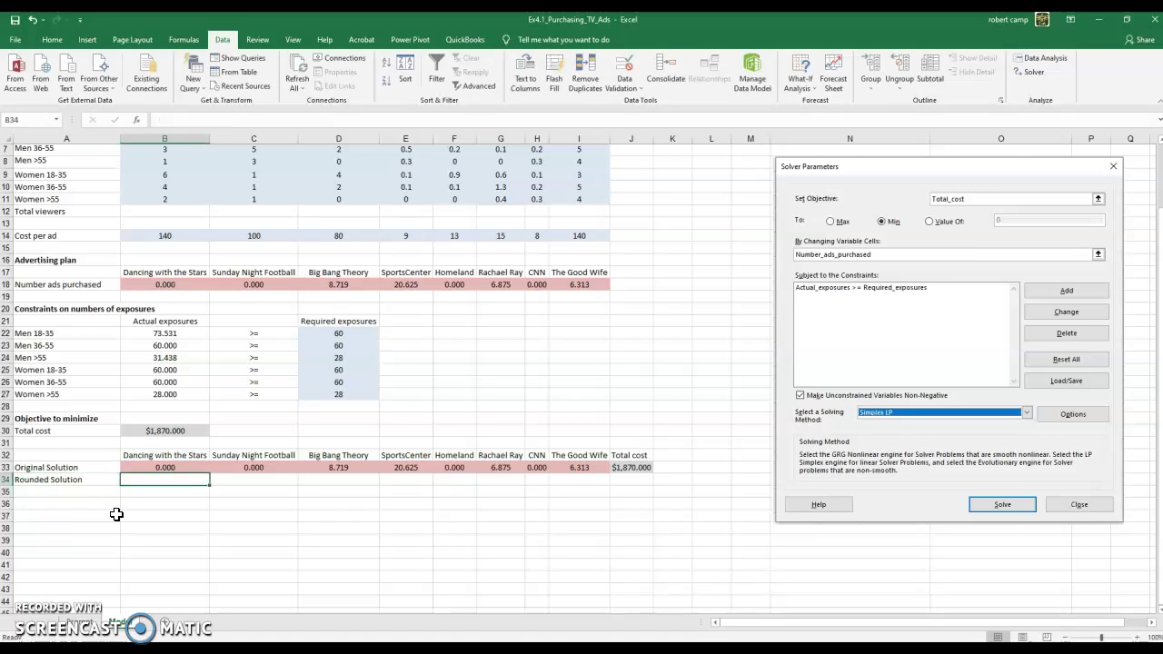
Copy the pink formatting of row 33 (B33:J33) onto row 34
left_click_drag(154, 467, 638, 467)
key("ctrl+c")
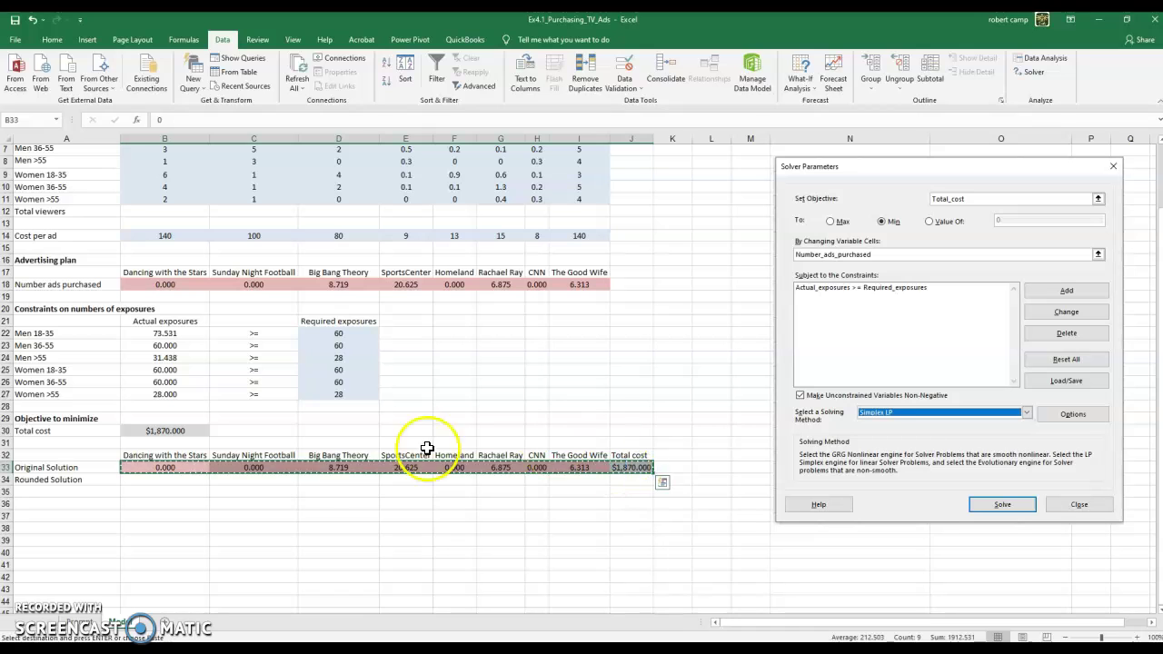
right_click(185, 479)
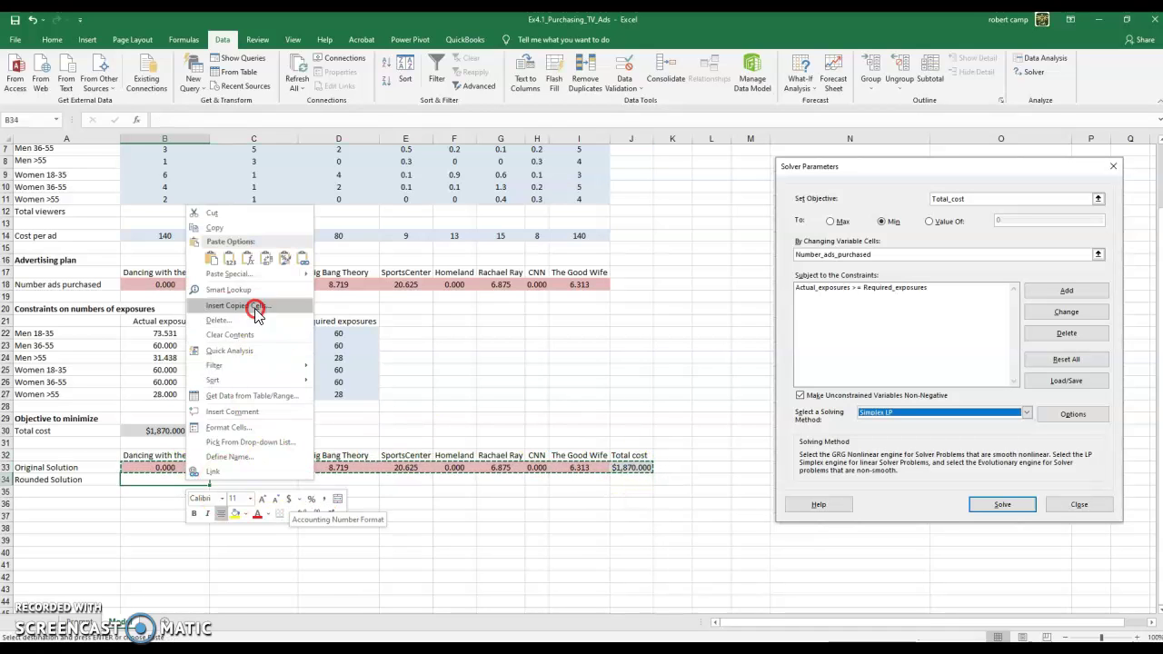
left_click(285, 258)
left_click(429, 533)
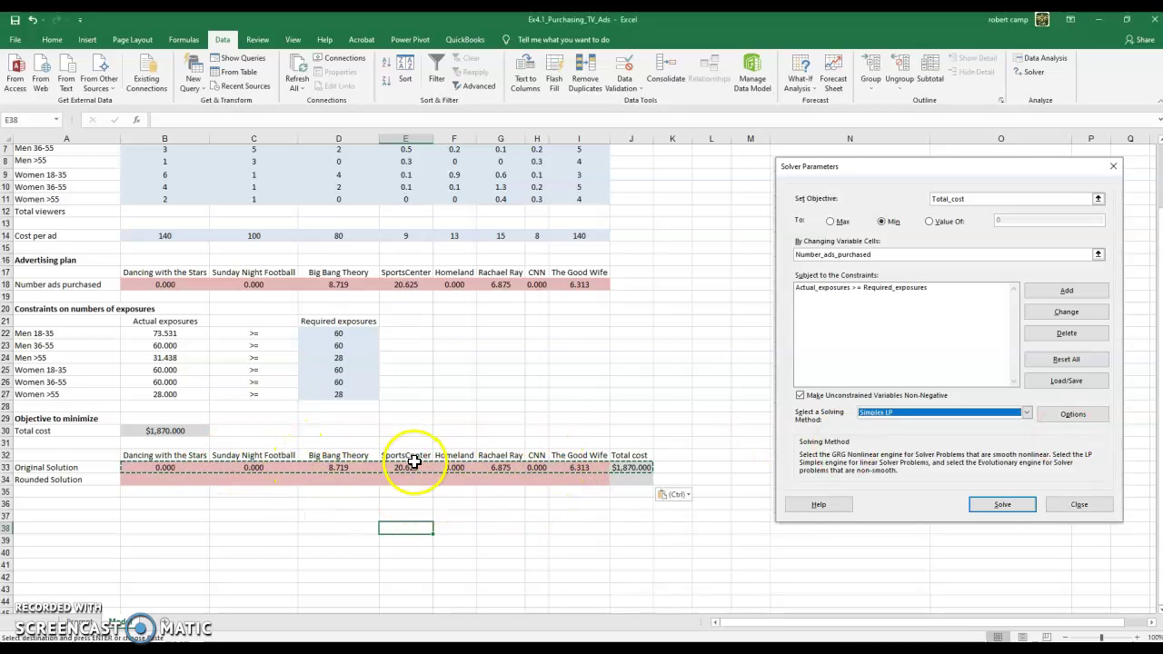
left_click(293, 524)
left_click(169, 477)
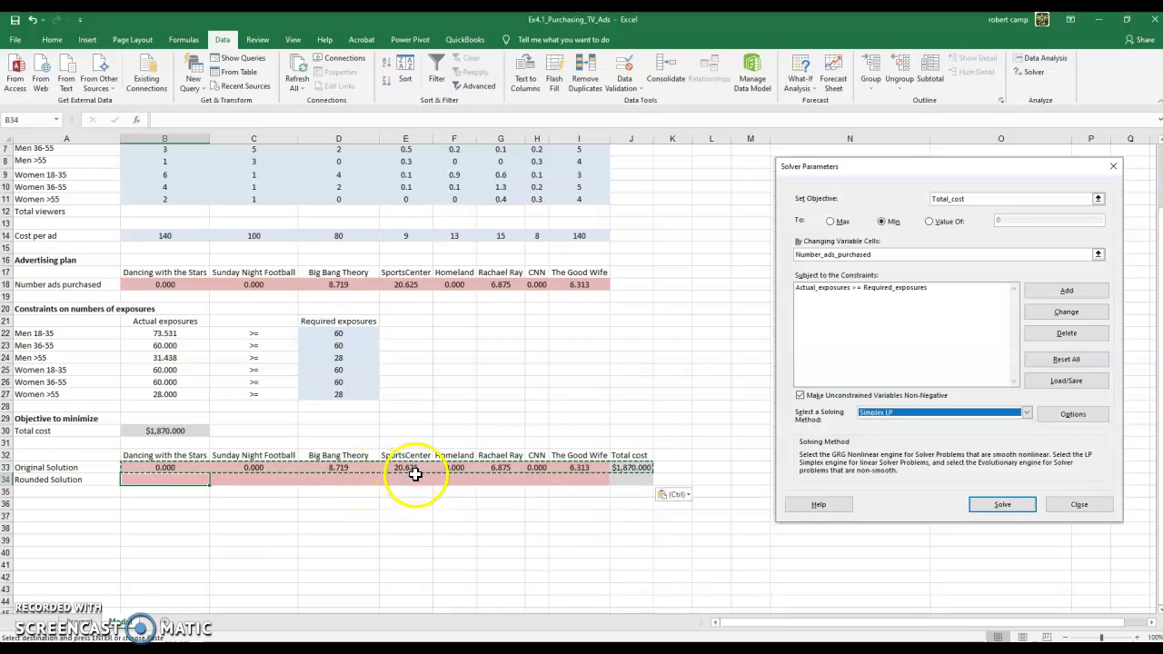
right_click(338, 506)
left_click(295, 511)
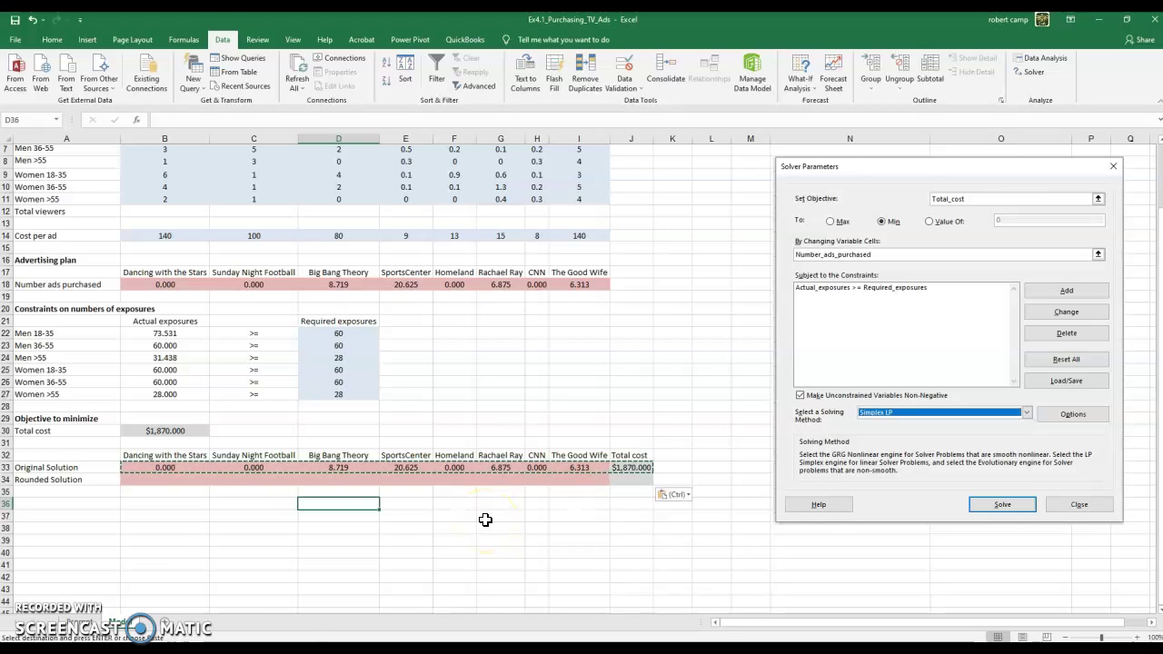
Enter =ROUNDUP(B33,0) in B34
left_click(164, 478)
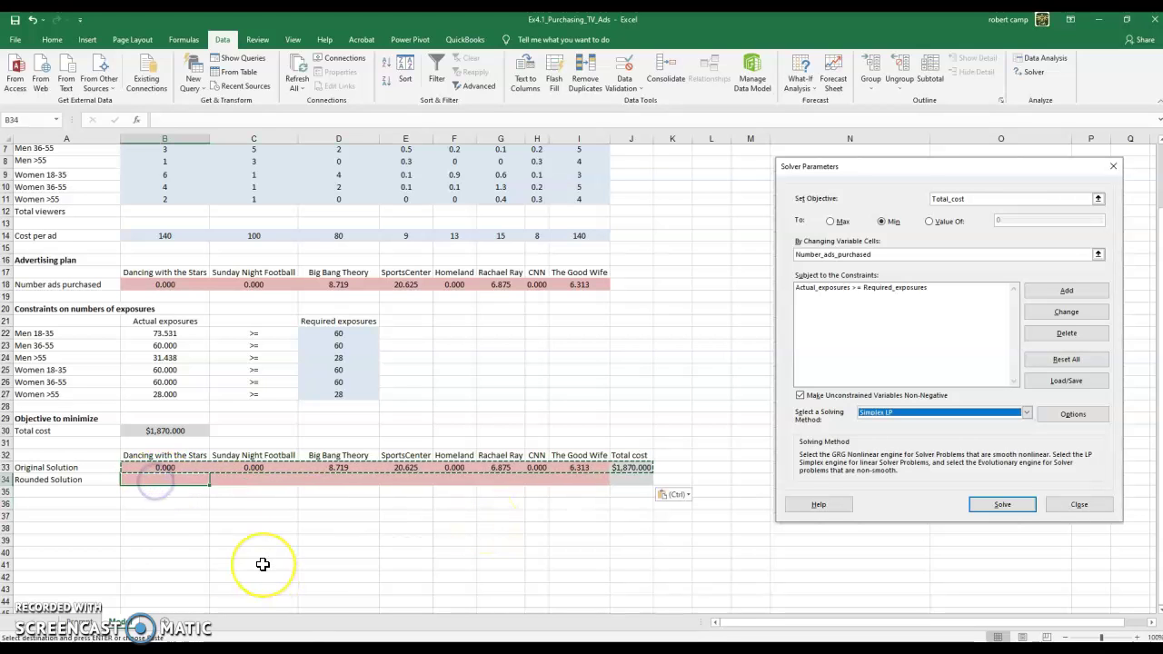
type("=roun")
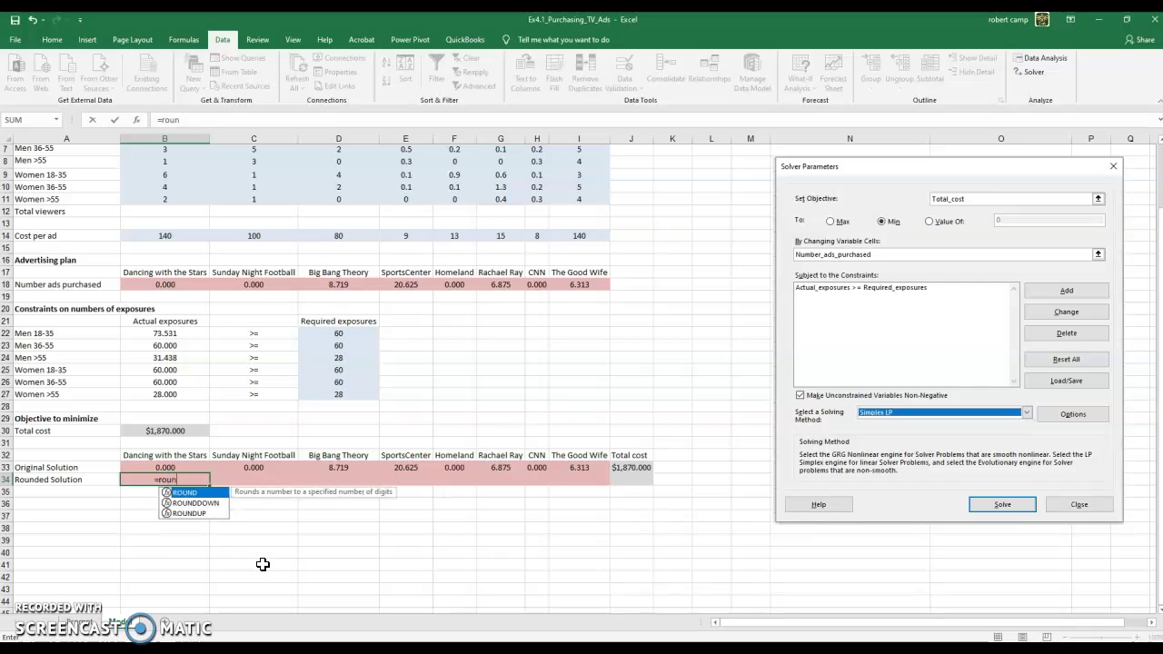
key("Down")
key("Down")
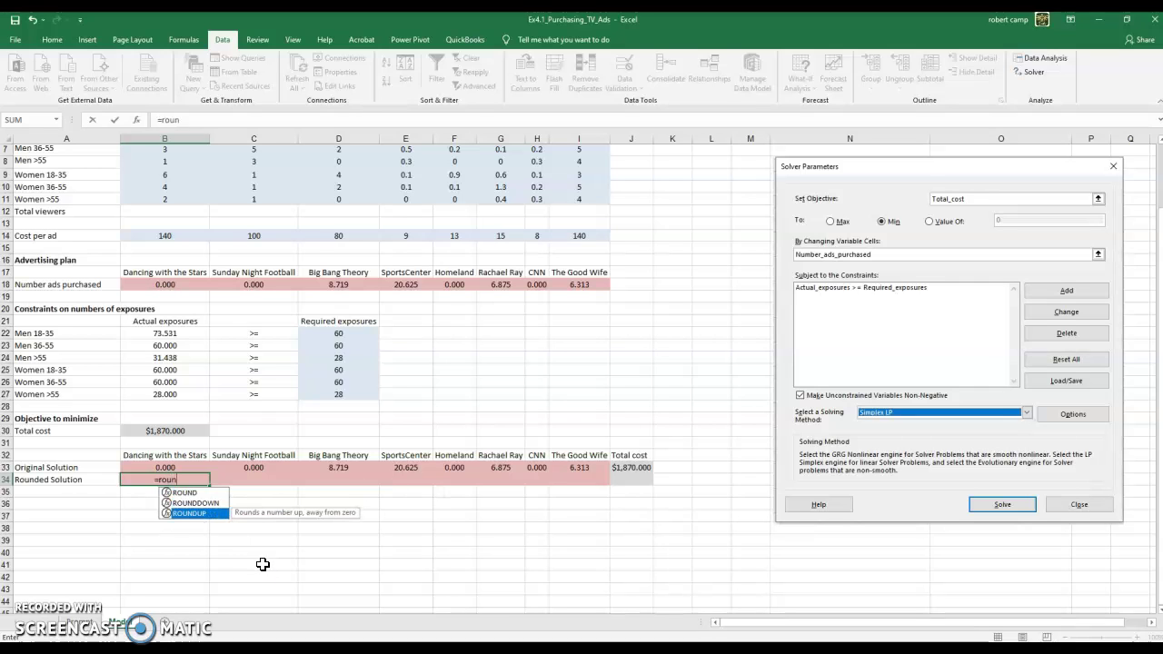
key("Tab")
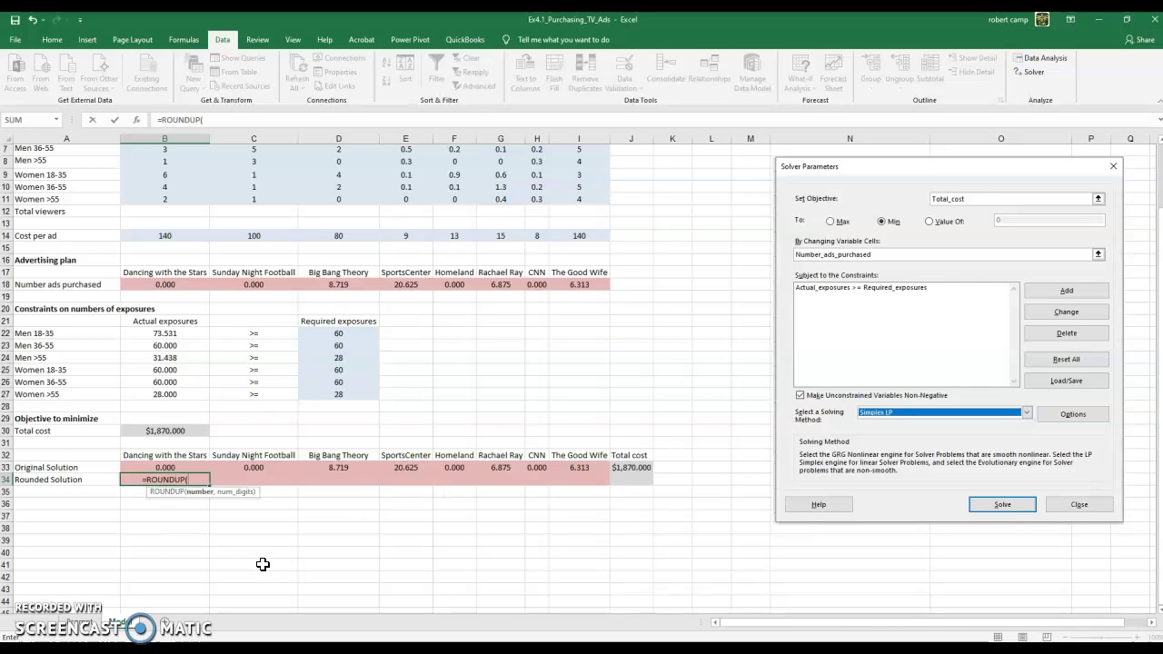
left_click(162, 465)
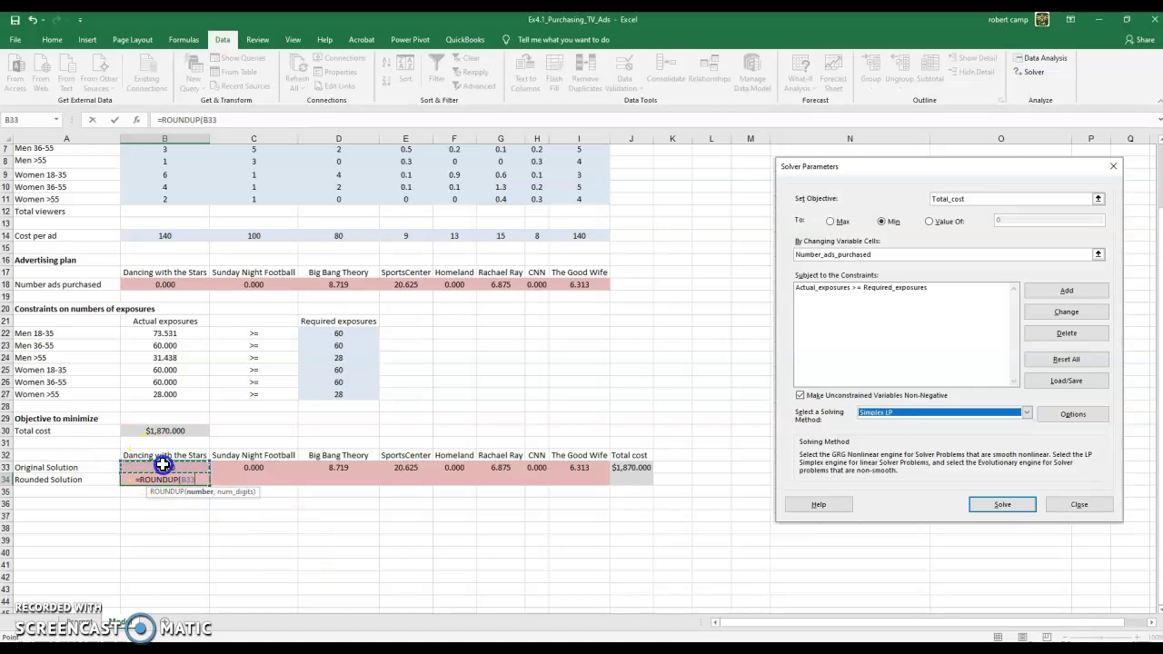
type(",0)")
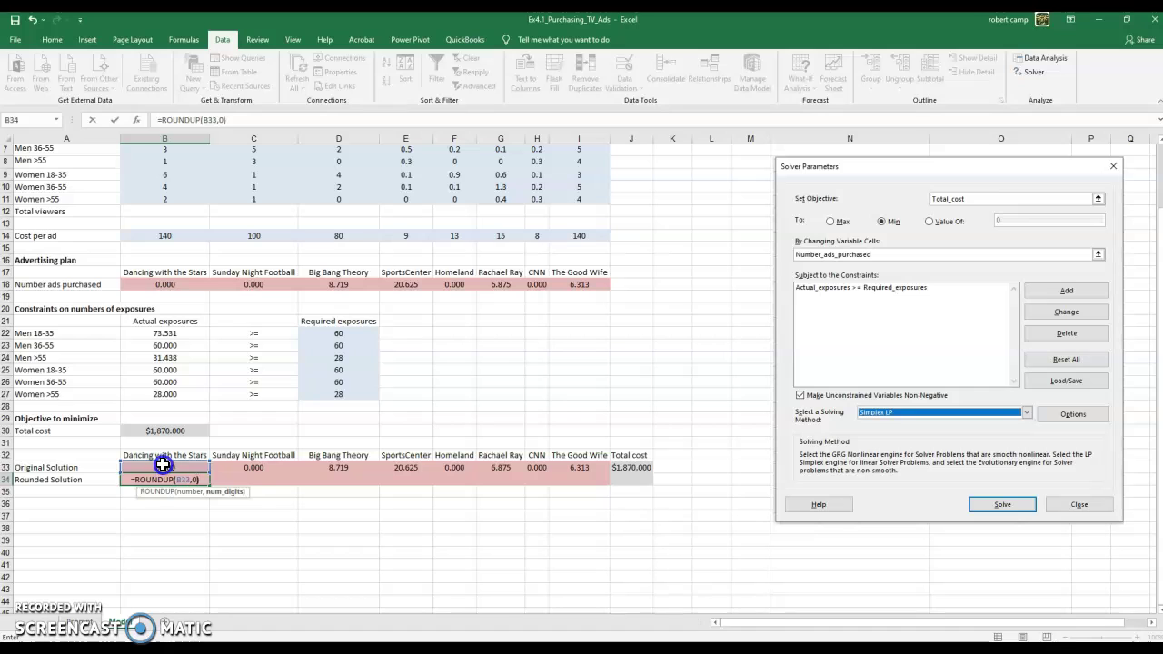
key("Return")
Fill the ROUNDUP formula across B34:I34 and check the E33 and E34 values
left_click(169, 477)
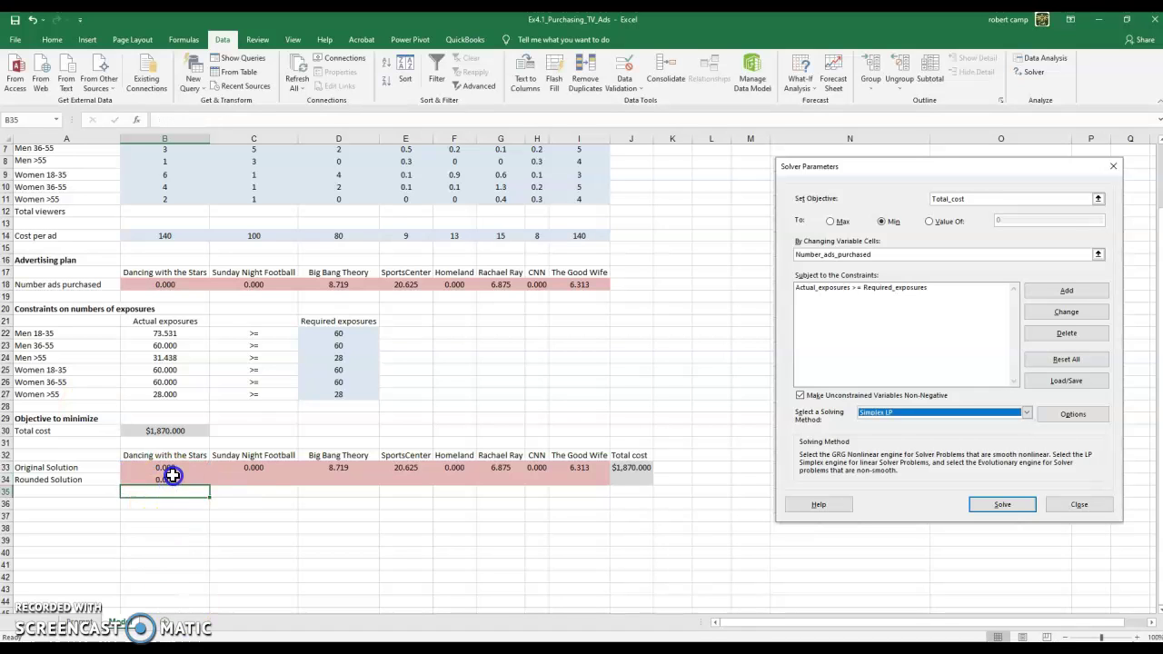
left_click_drag(207, 488, 587, 494)
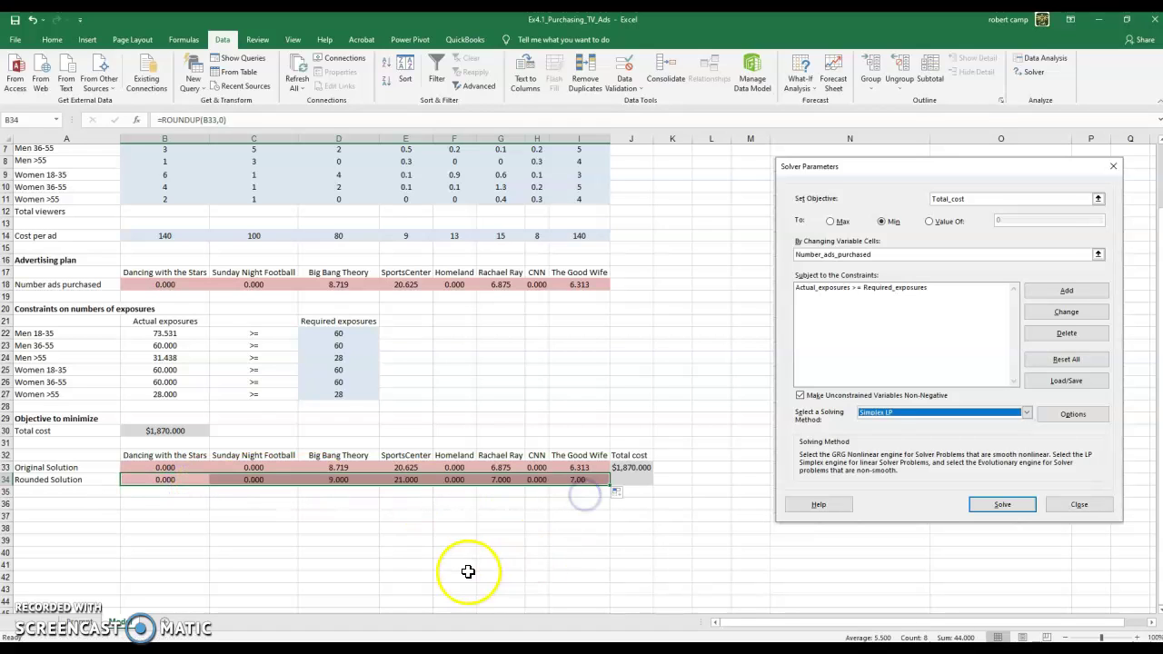
left_click(455, 564)
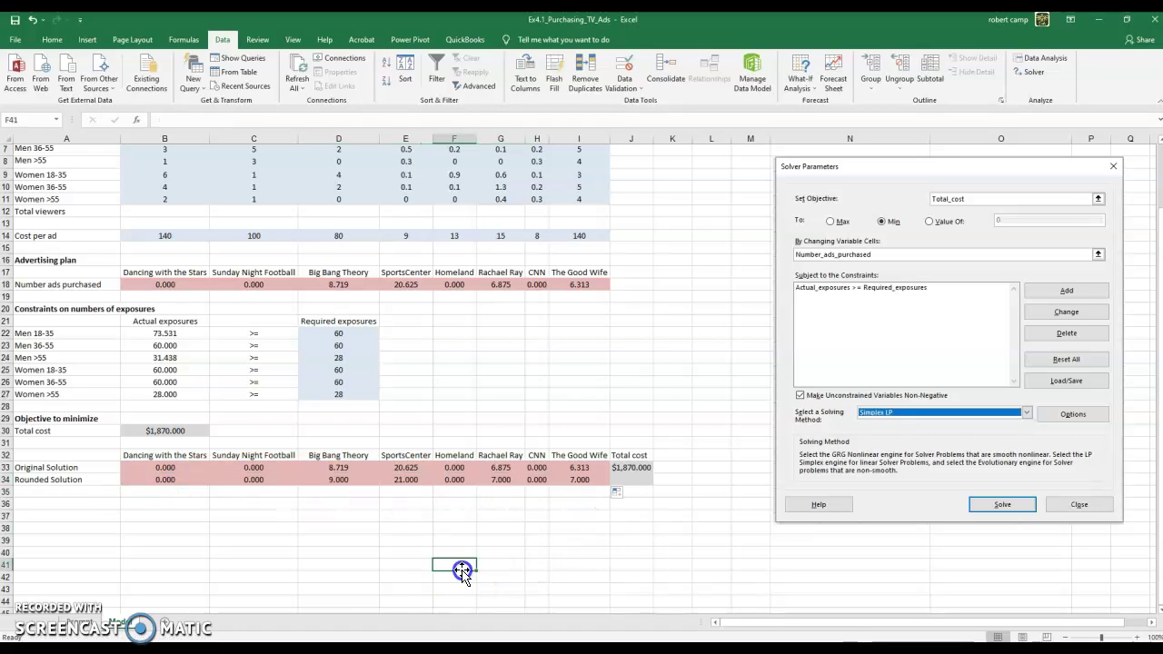
left_click(403, 469)
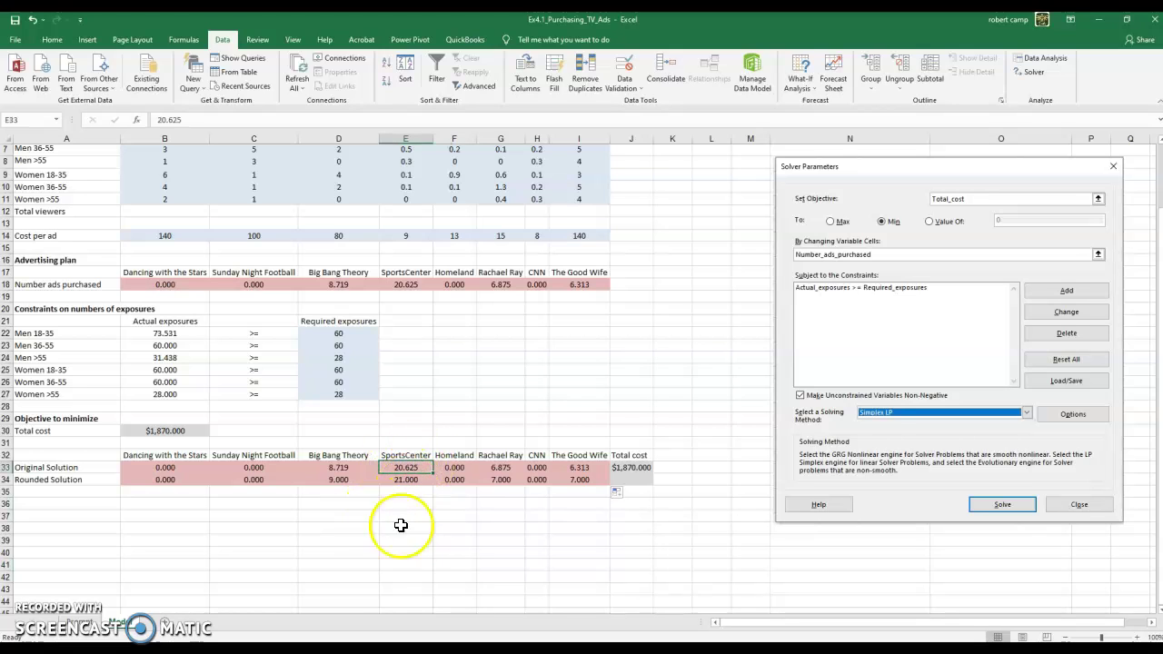
left_click(416, 483)
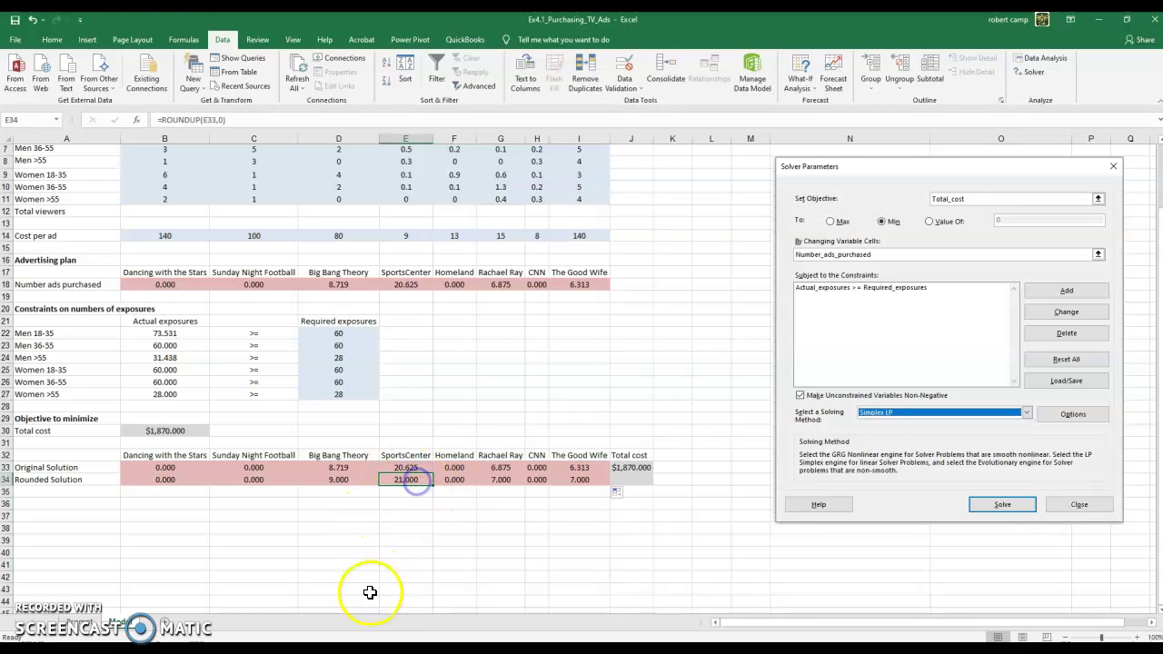
left_click(631, 480)
Enter =SUMPRODUCT(B34:I34, B14:I14) in J34, giving a $1,994.000 total cost
type("=")
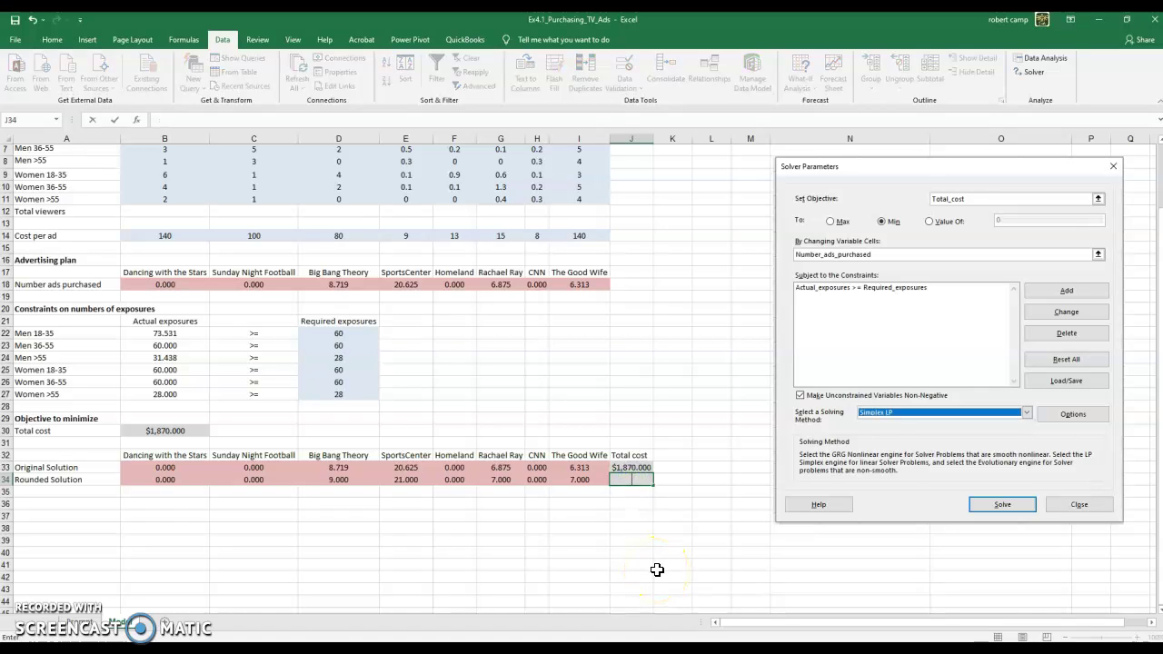
type("sum")
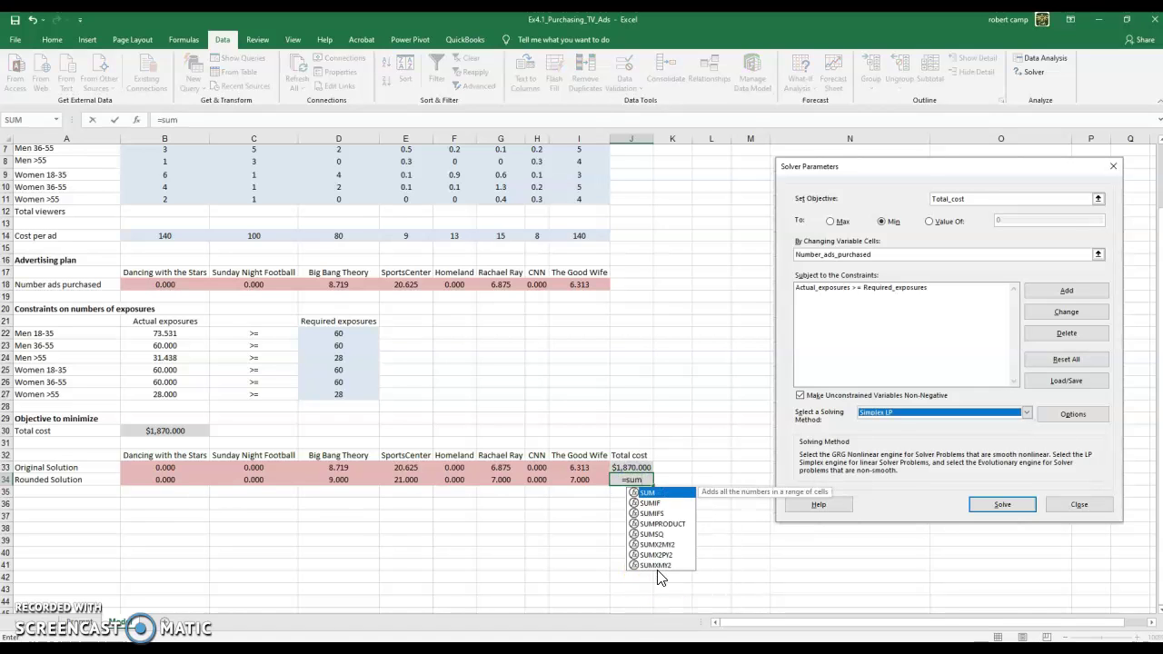
key("Down")
key("Tab")
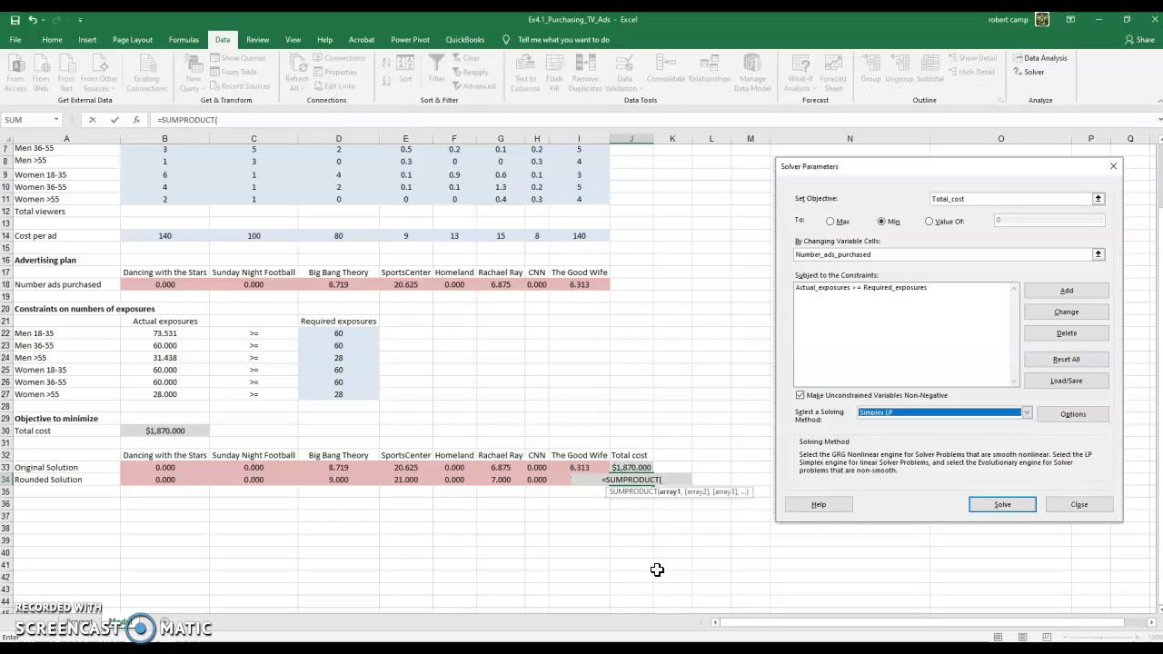
left_click_drag(162, 481, 581, 479)
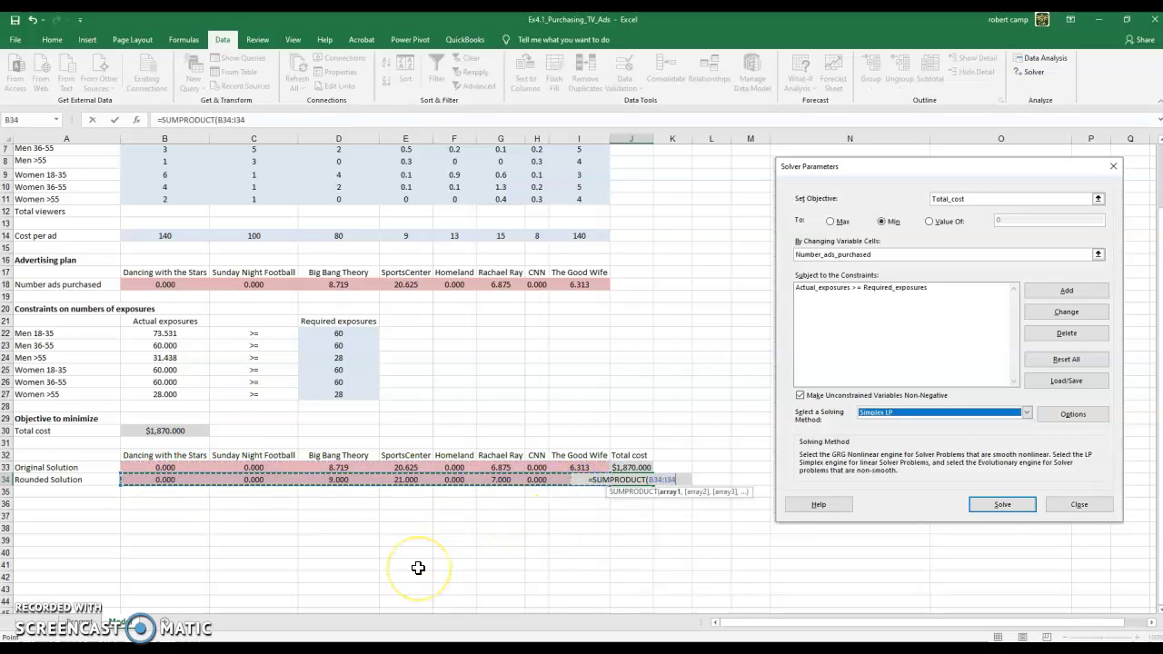
type(",")
left_click_drag(146, 235, 559, 239)
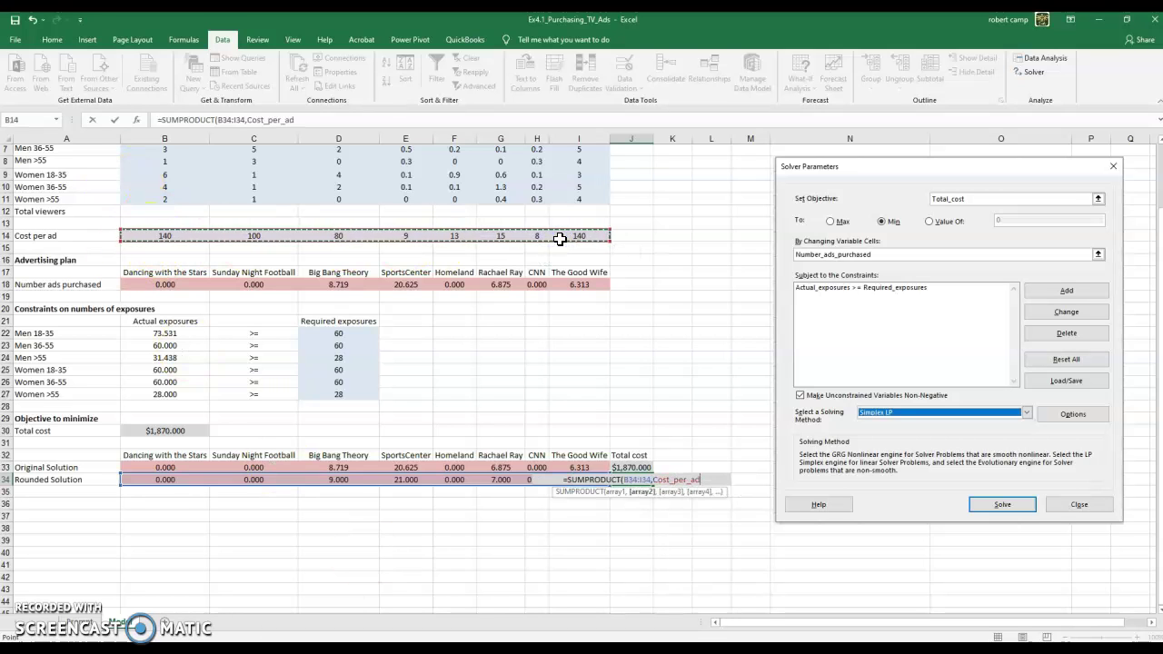
key("Return")
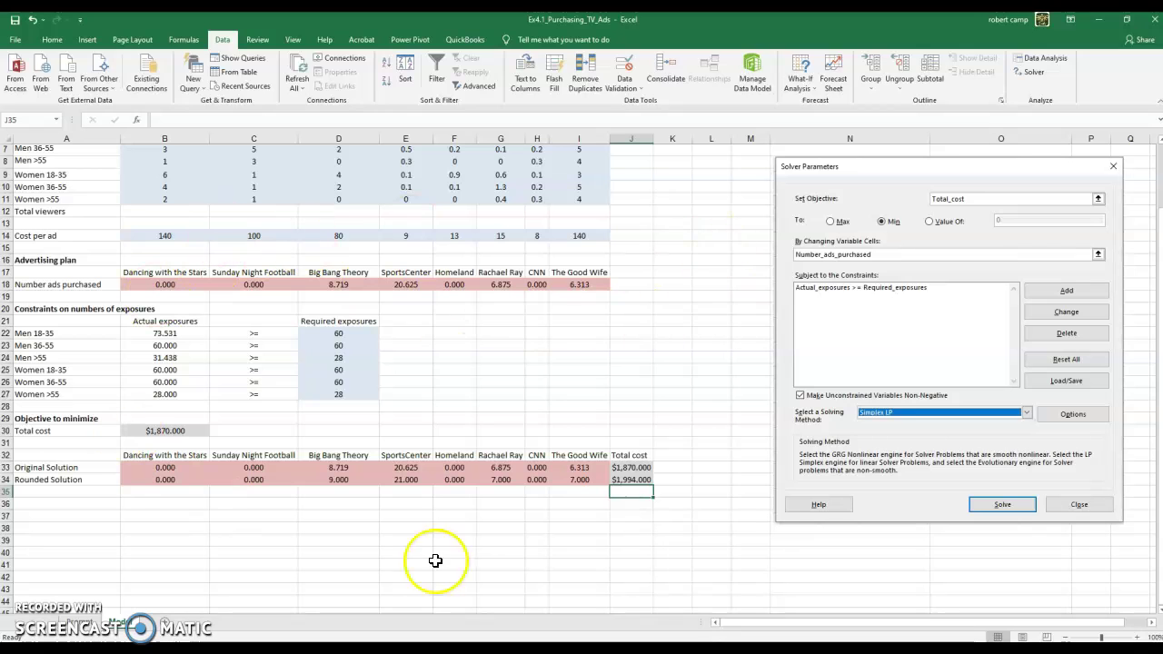
Rerun Solver, keep the solution and generate a Sensitivity report
left_click(1030, 72)
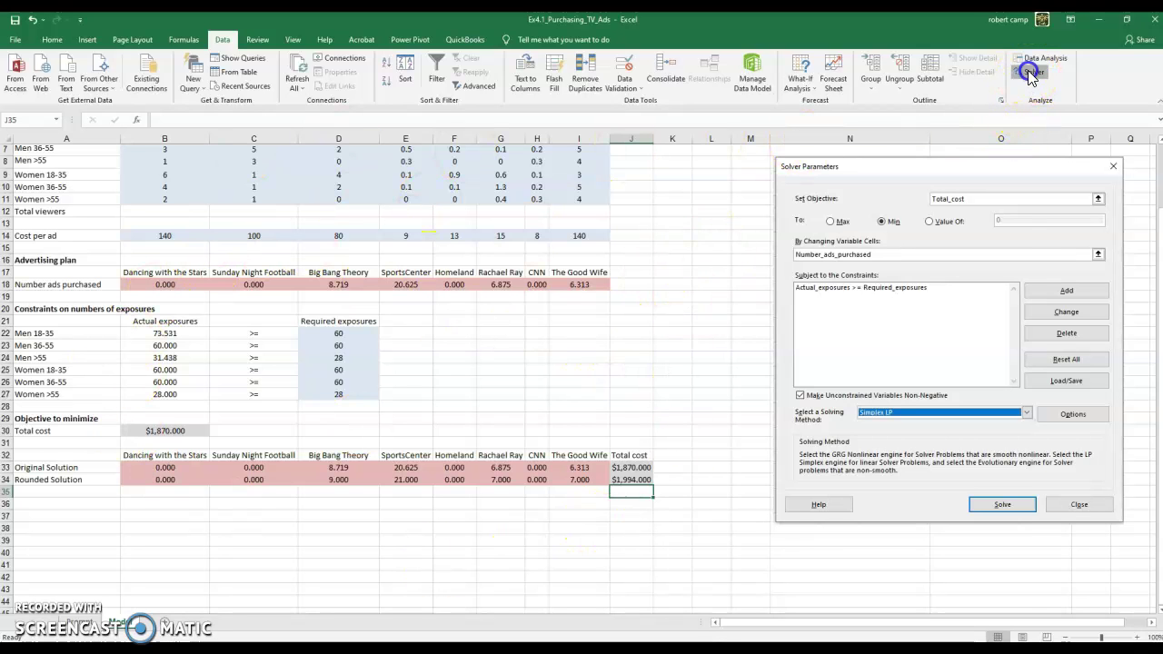
left_click(899, 579)
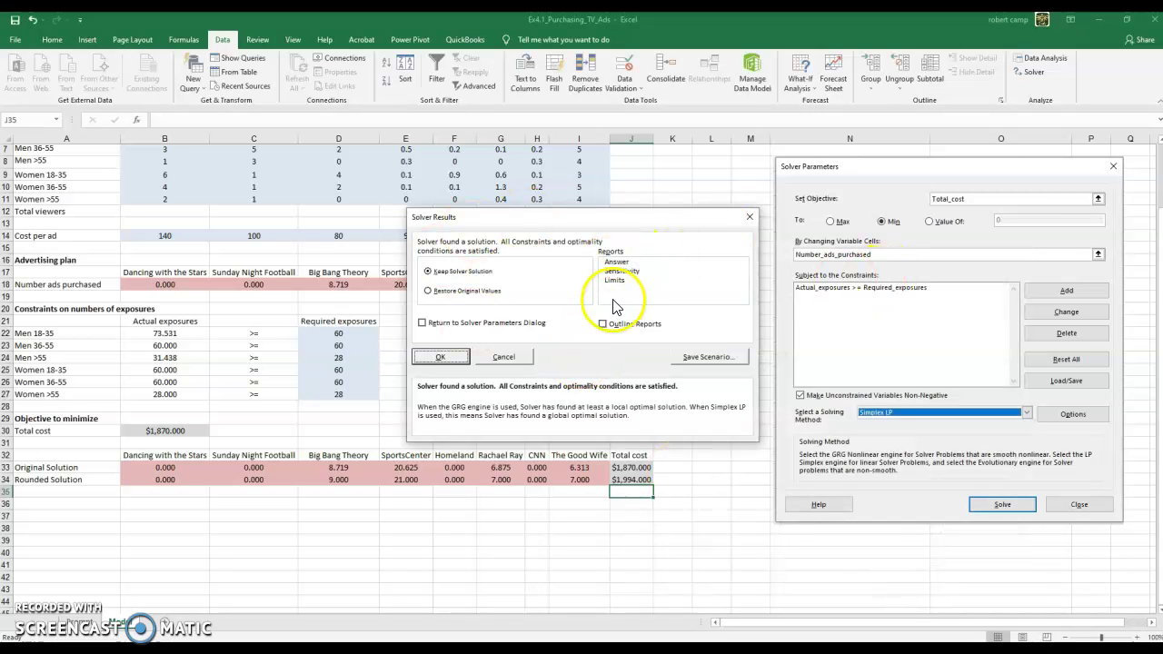
left_click(622, 270)
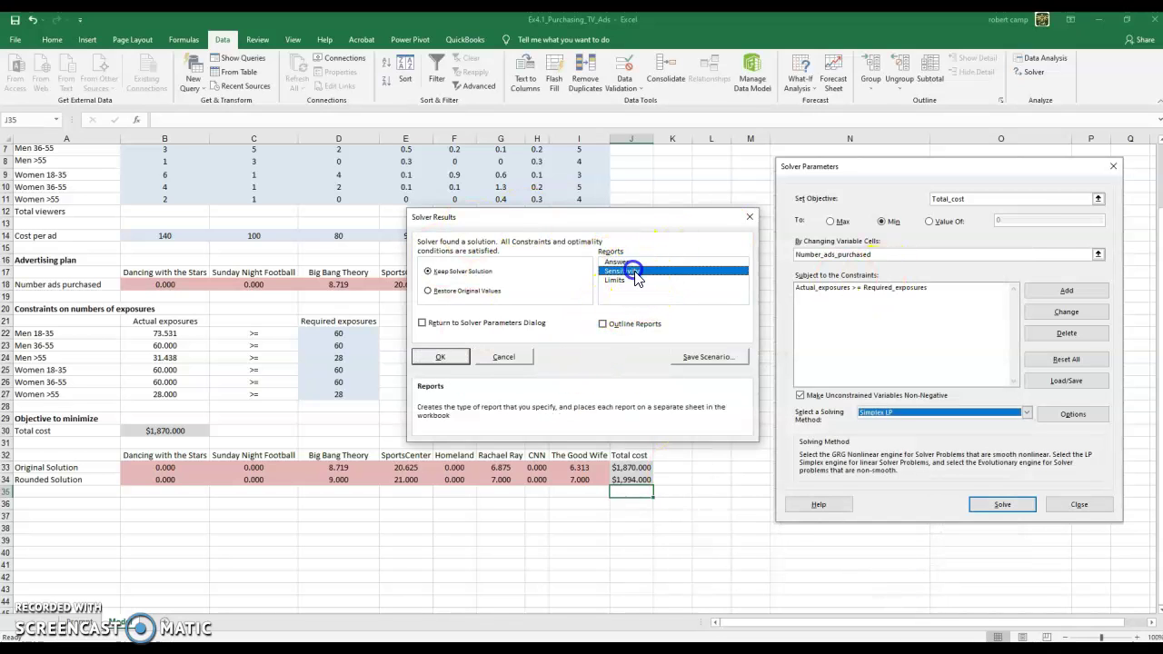
left_click(445, 357)
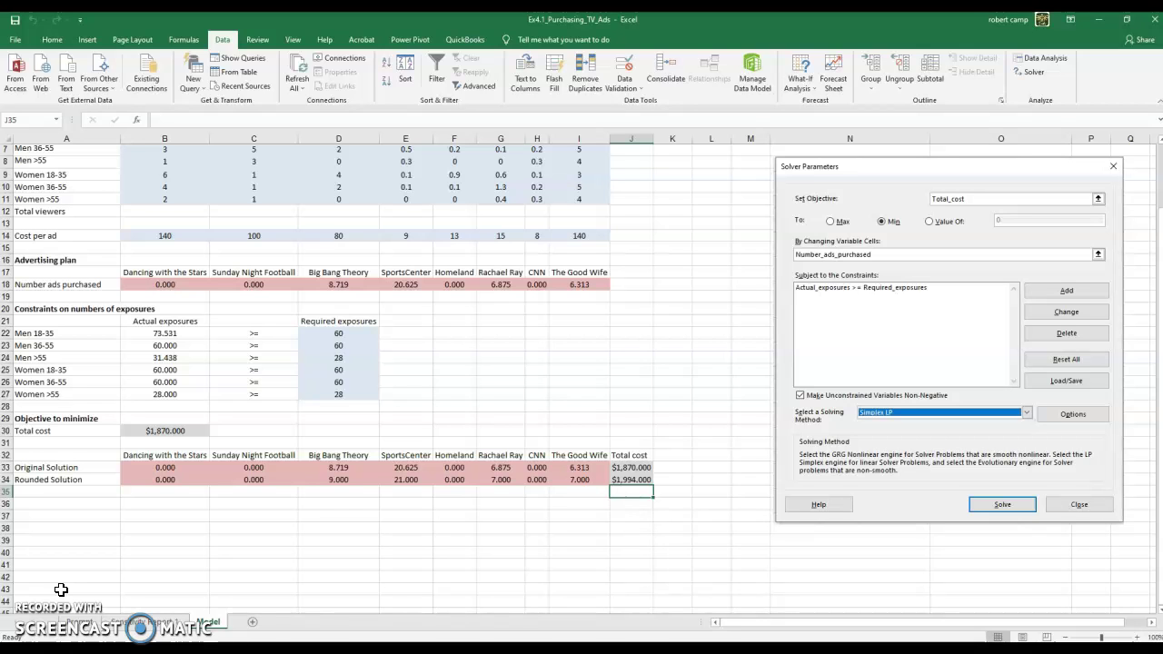
Label A35 'Interger Solution', discard the pasted Solver screenshot and reopen Solver Parameters
scroll(769, 348, "up", 1)
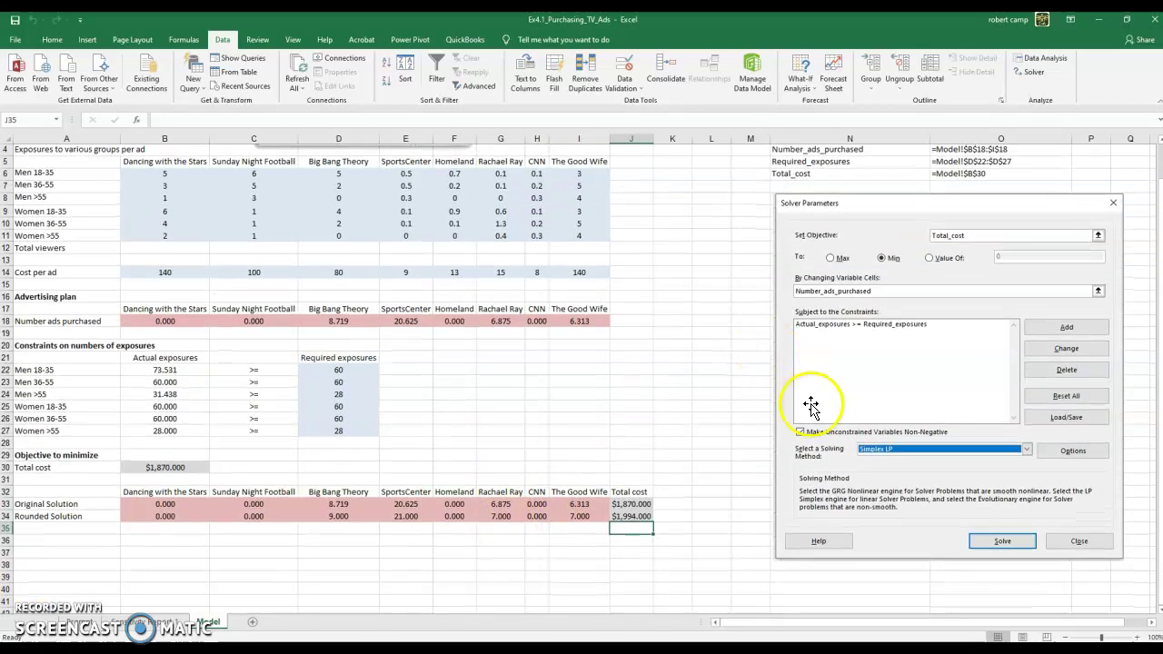
mouse_move(890, 247)
left_mouse_down()
mouse_move(885, 277)
mouse_move(894, 243)
left_mouse_up()
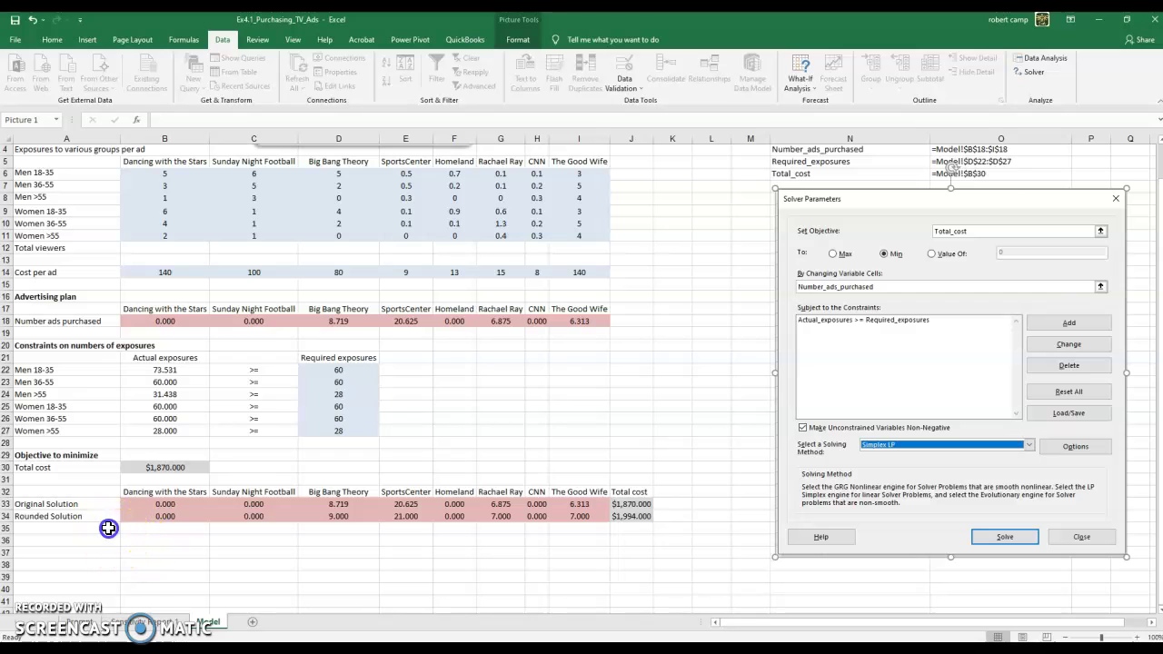
left_click(108, 528)
type("Interger Solu")
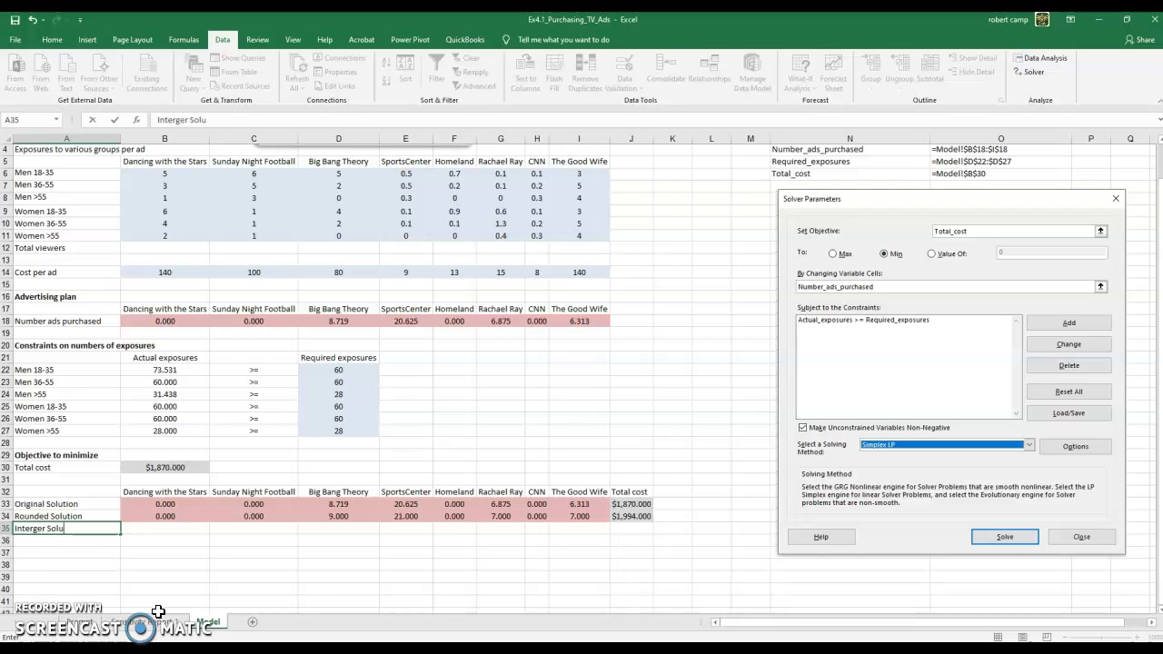
type("tion")
key("Return")
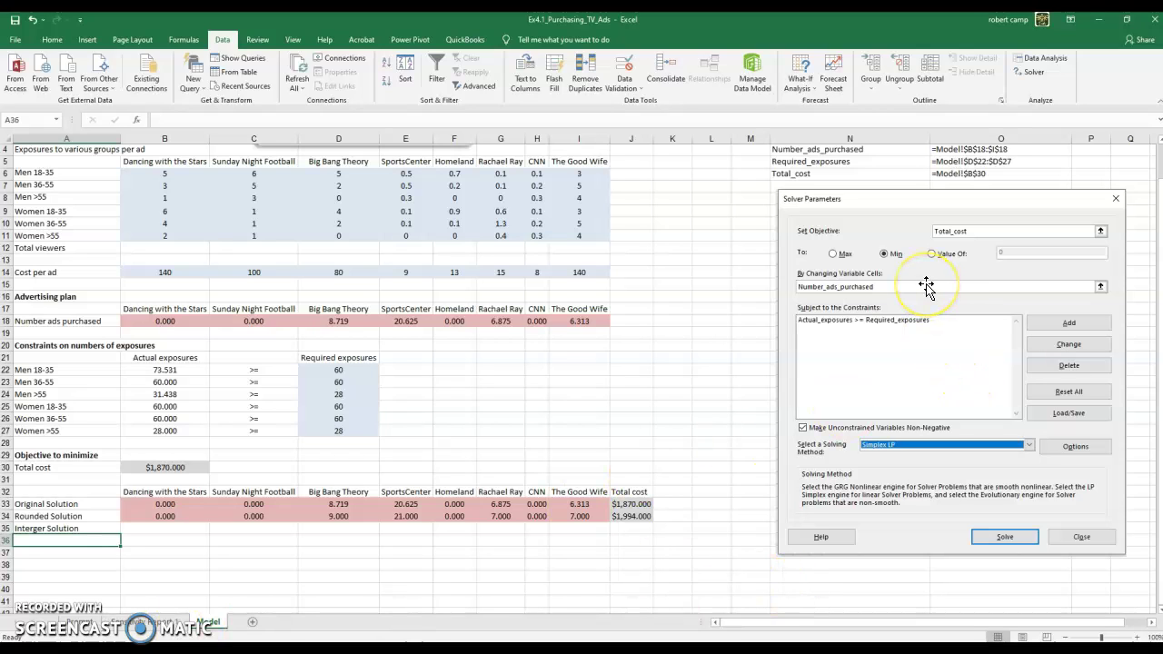
key("Escape")
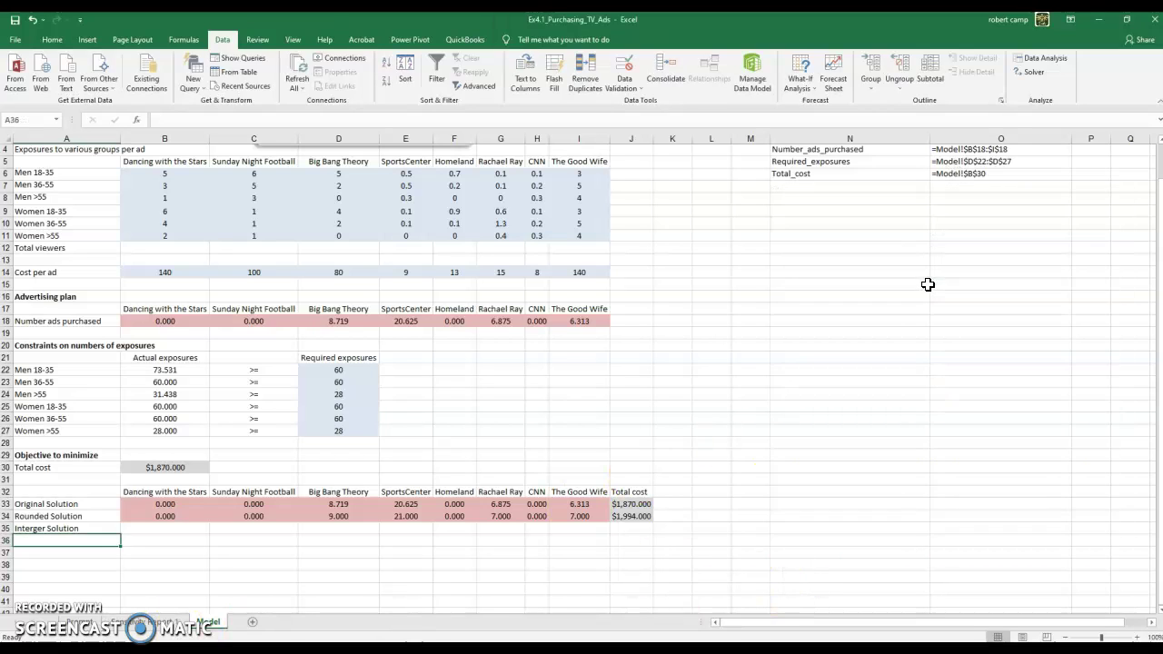
left_click(1029, 72)
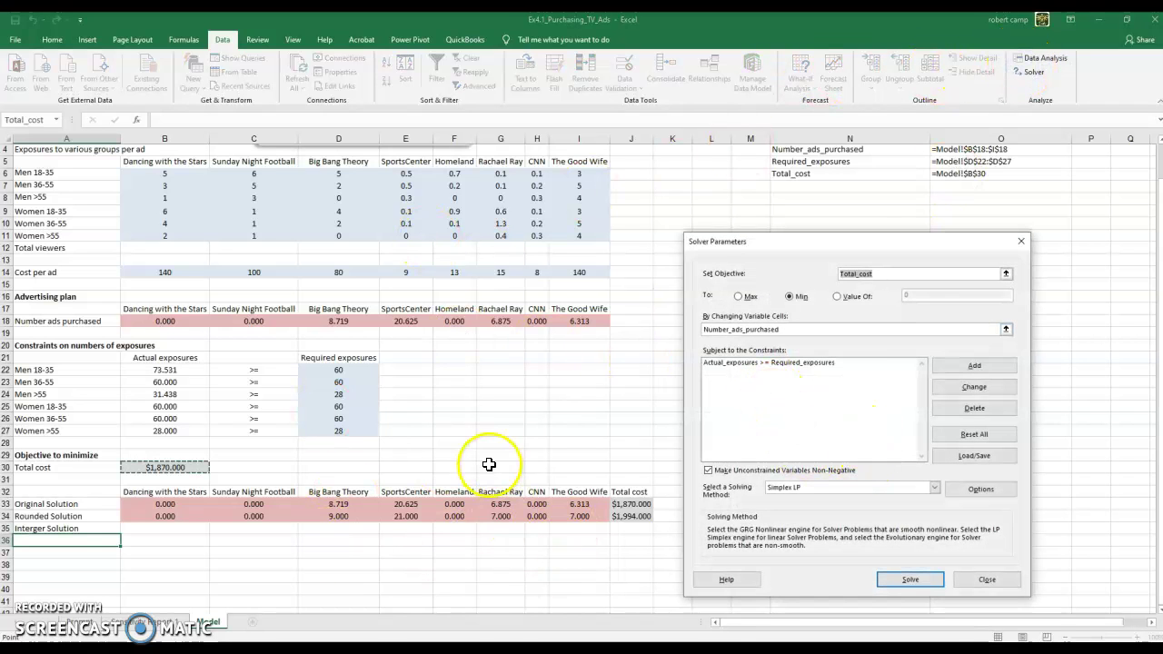
Add a Solver constraint making B18:I18 integer (int), then move the dialog aside
left_click(973, 365)
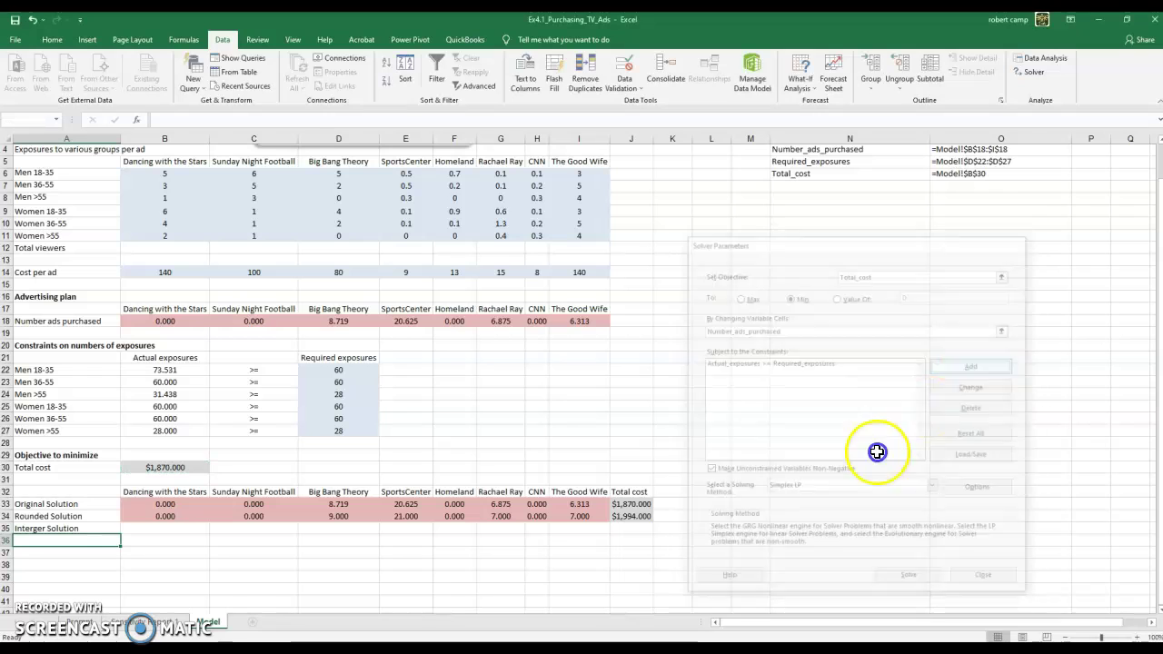
left_click_drag(145, 321, 575, 321)
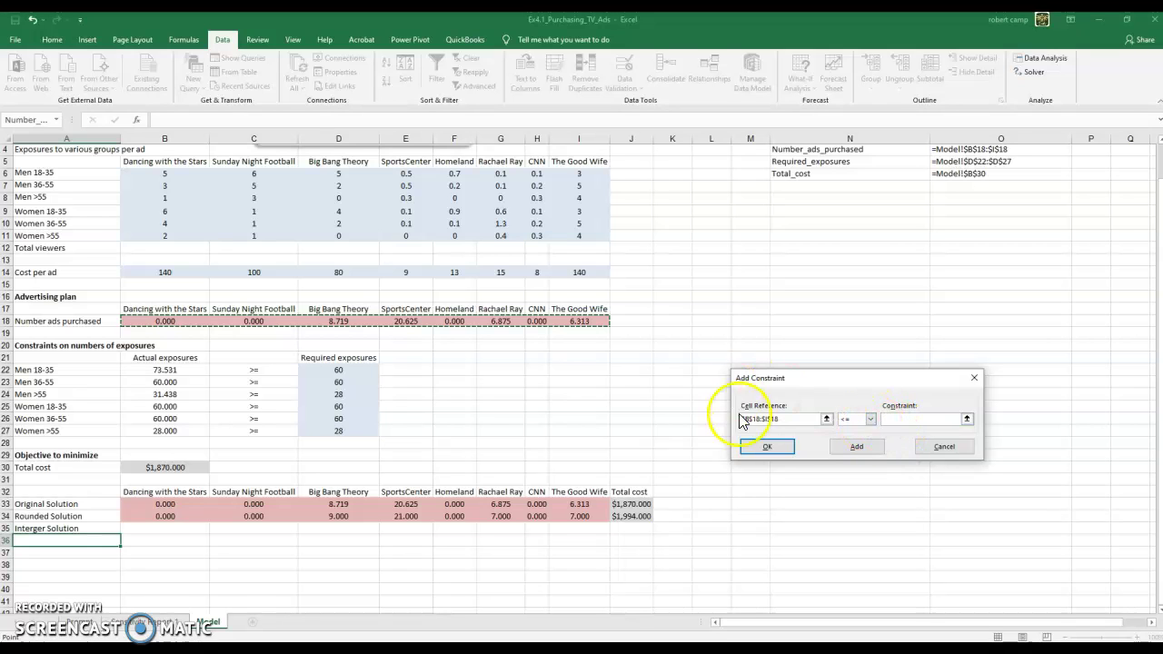
left_click(859, 419)
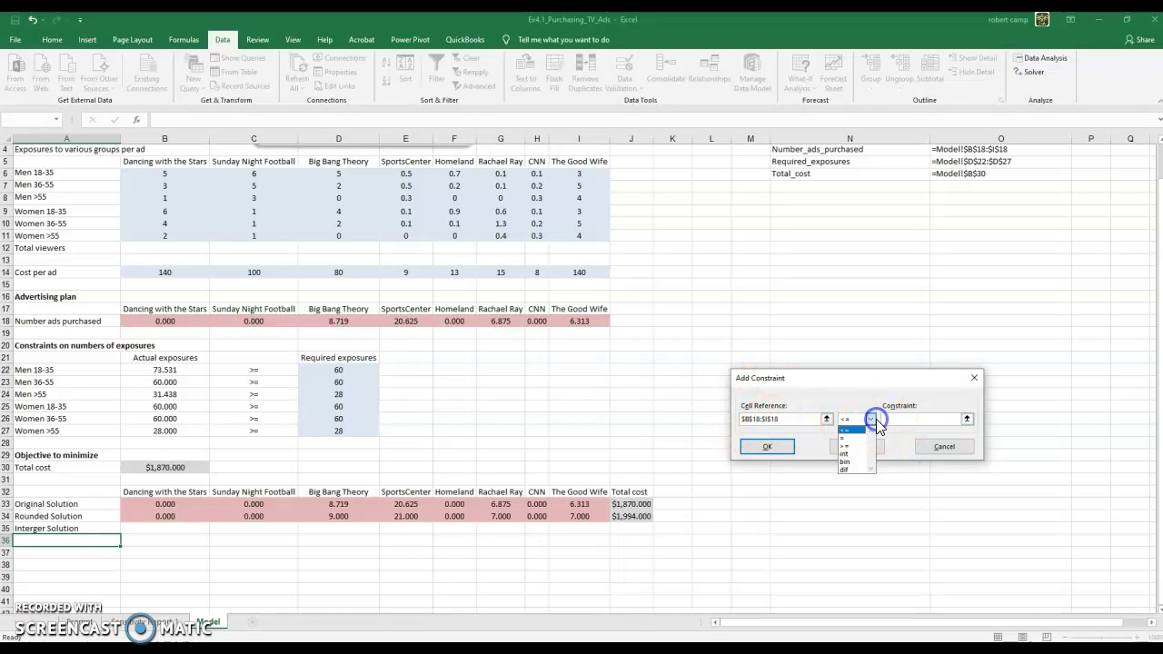
left_click(860, 463)
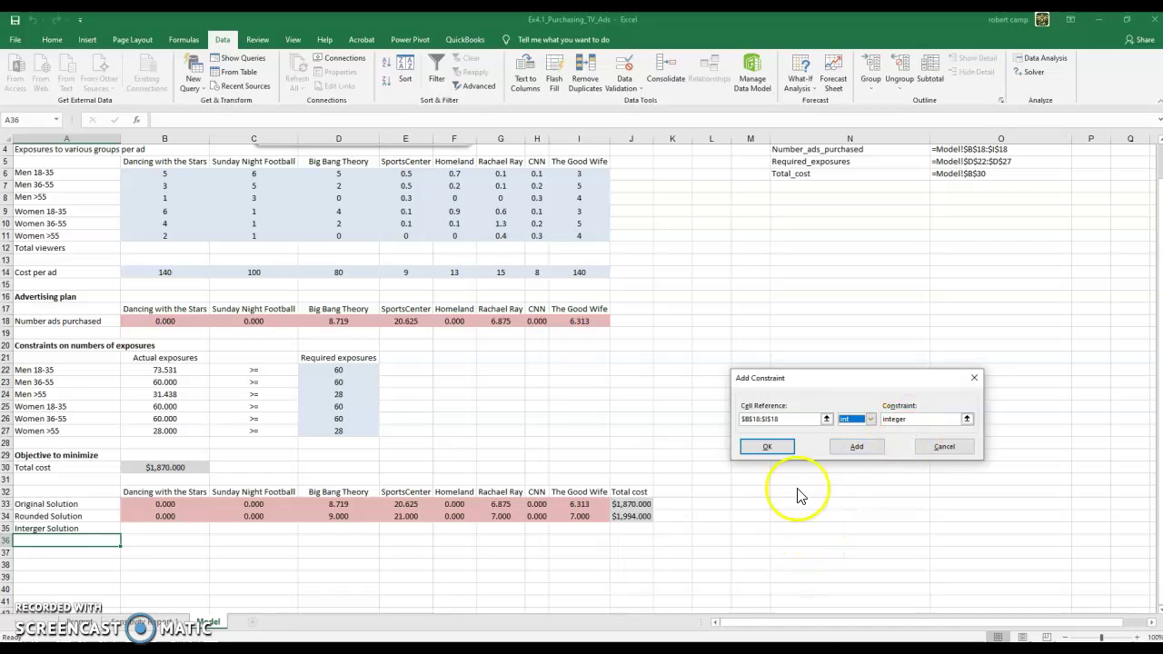
left_click(780, 449)
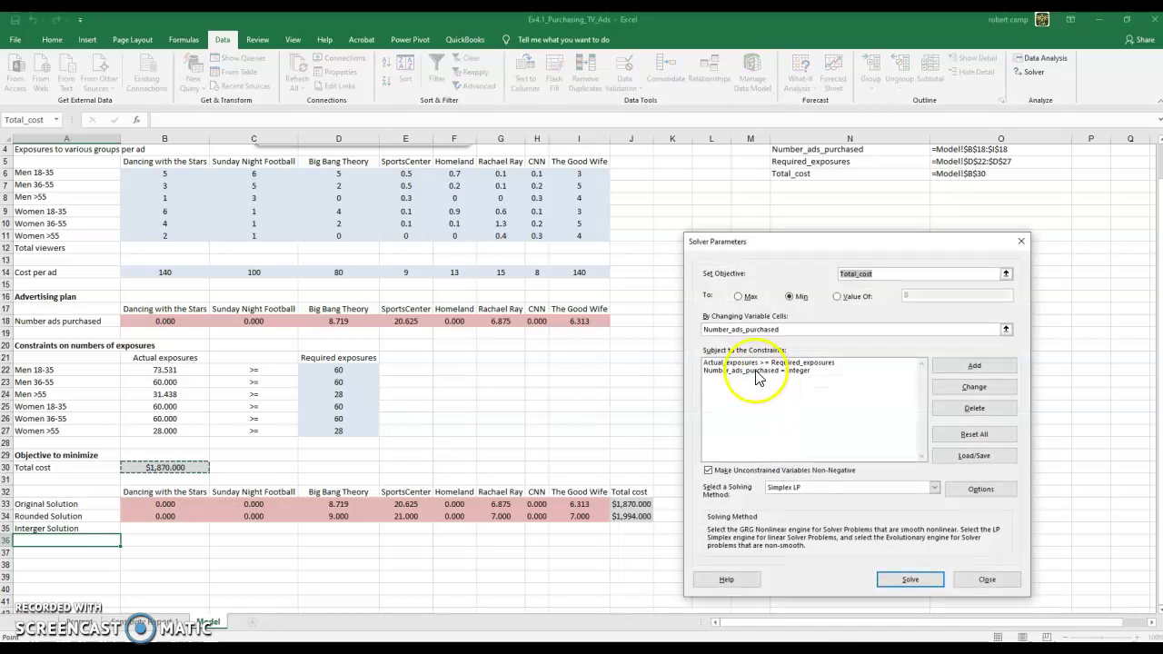
left_click_drag(824, 242, 841, 228)
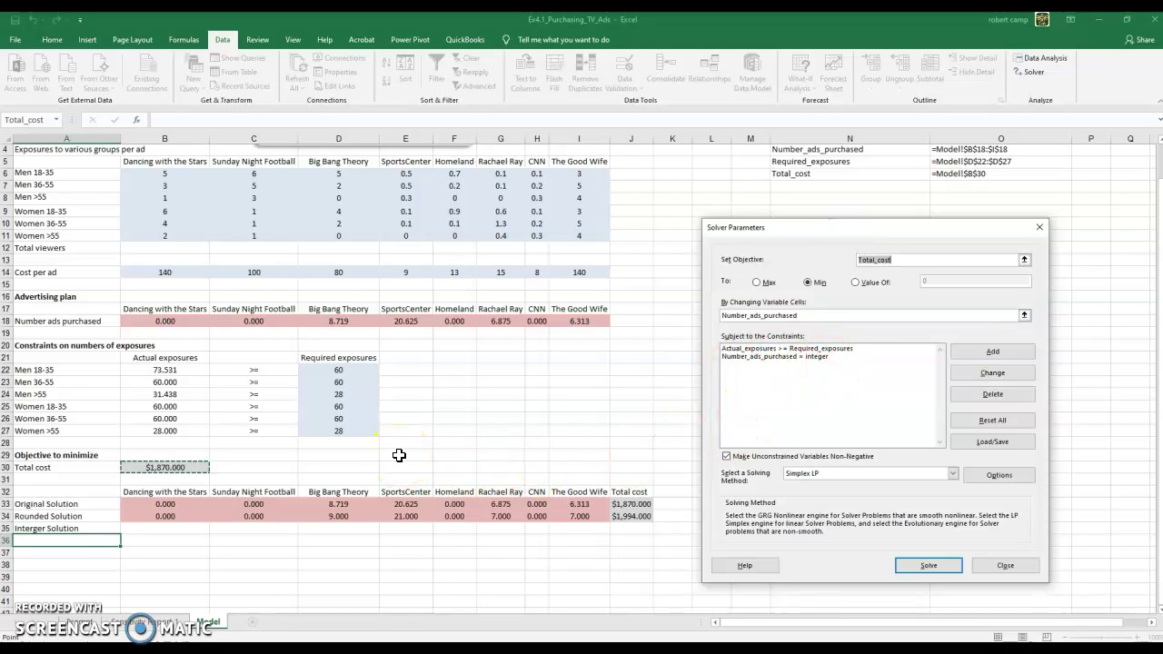
Snip the Solver dialog, then solve and keep the integer ad plan costing $1,890.000
key("super+shift+s")
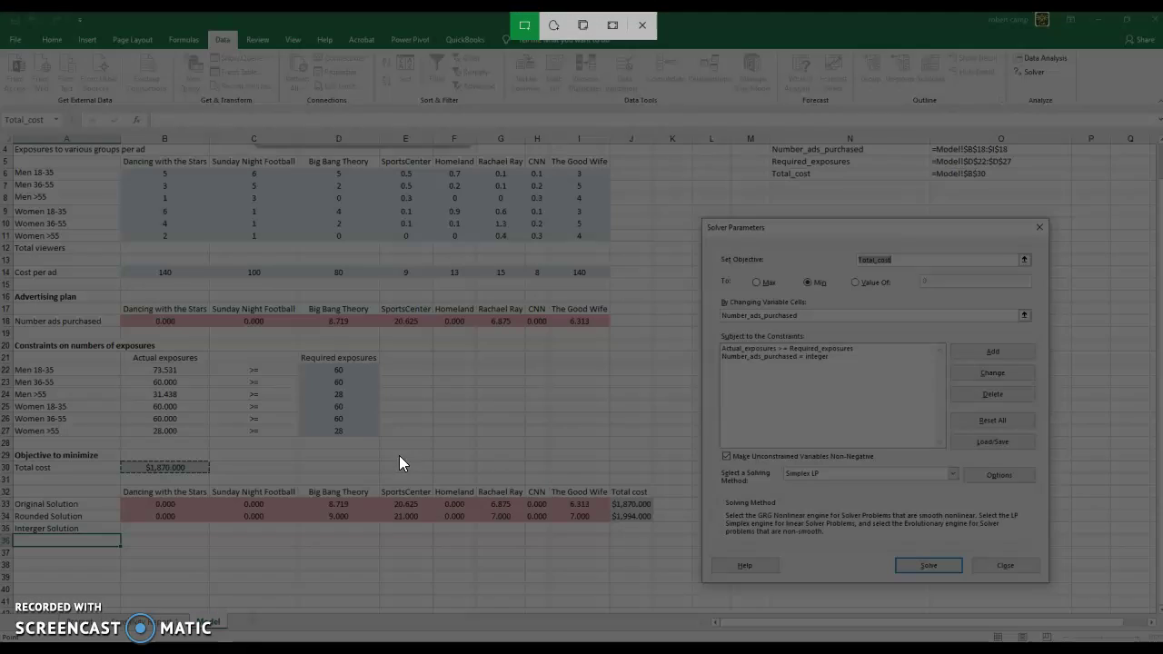
left_click_drag(698, 215, 1051, 586)
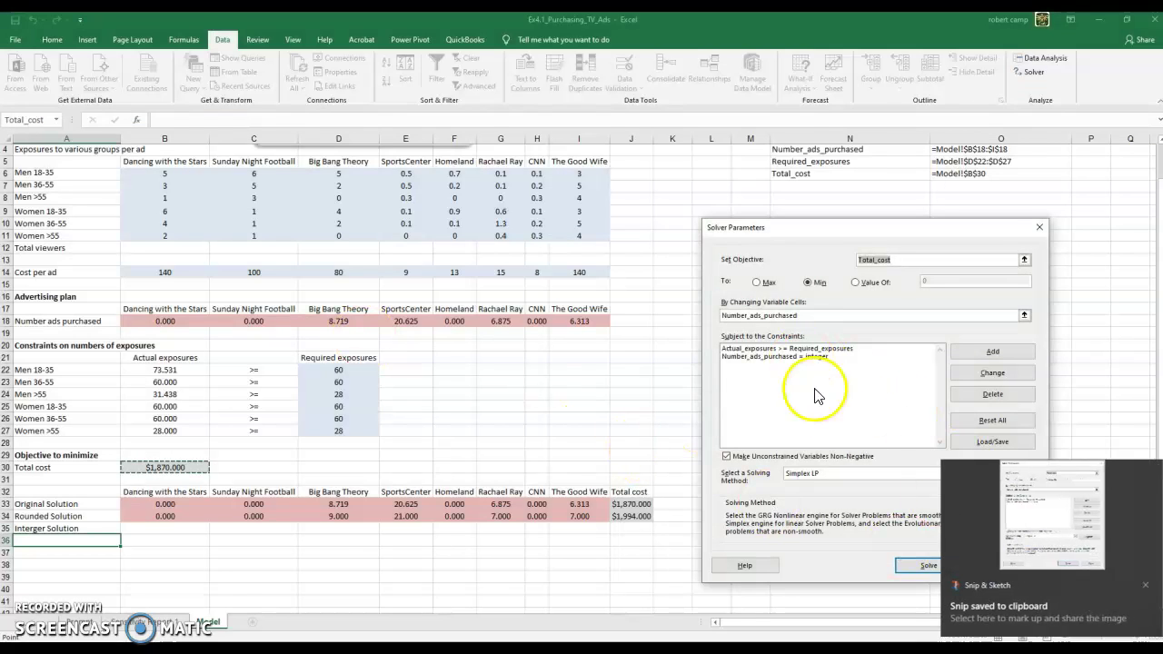
left_click(929, 564)
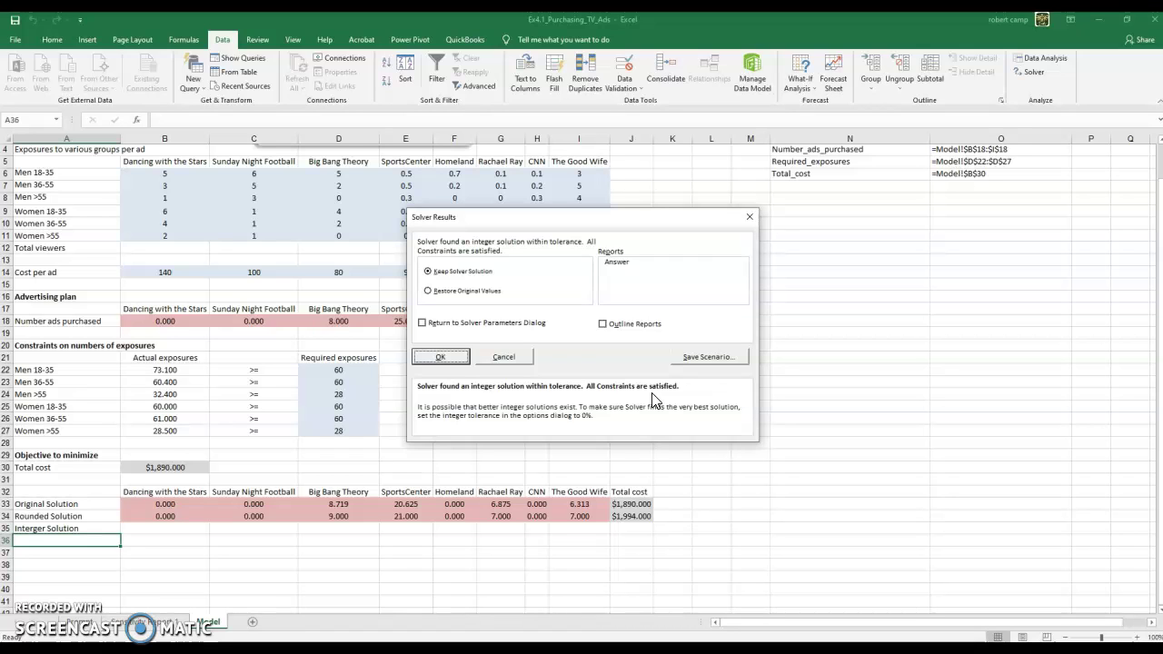
left_click(429, 360)
Paste the Solver screenshot at N14 and move it up beside the model
left_click(838, 271)
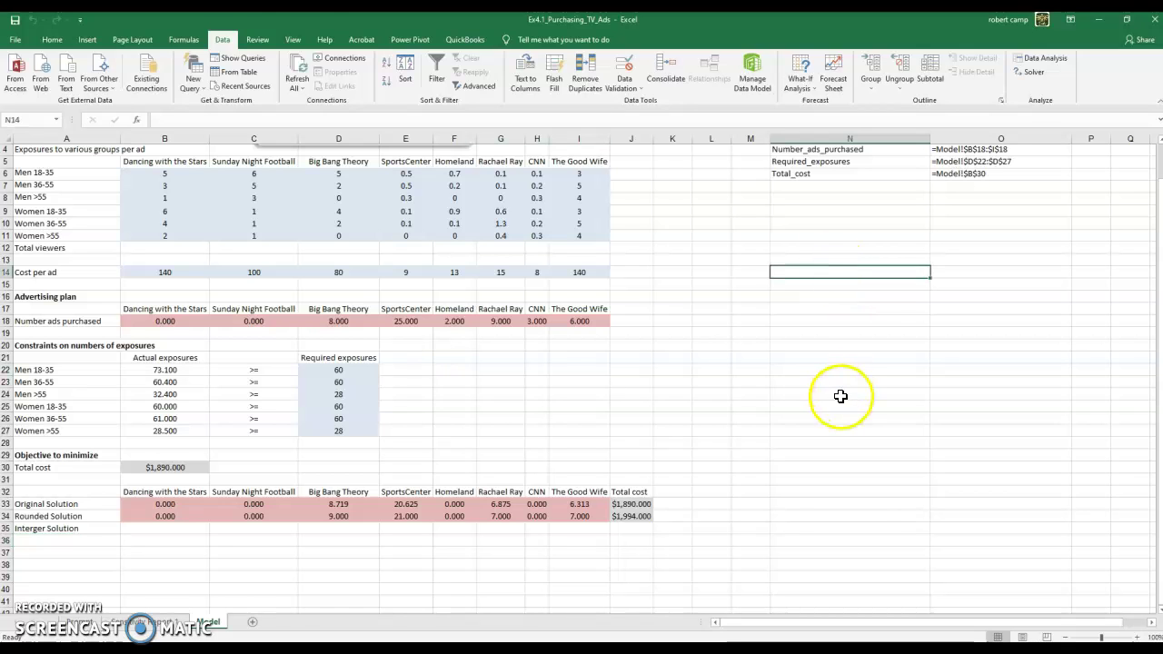
key("ctrl+v")
left_click_drag(881, 338, 874, 262)
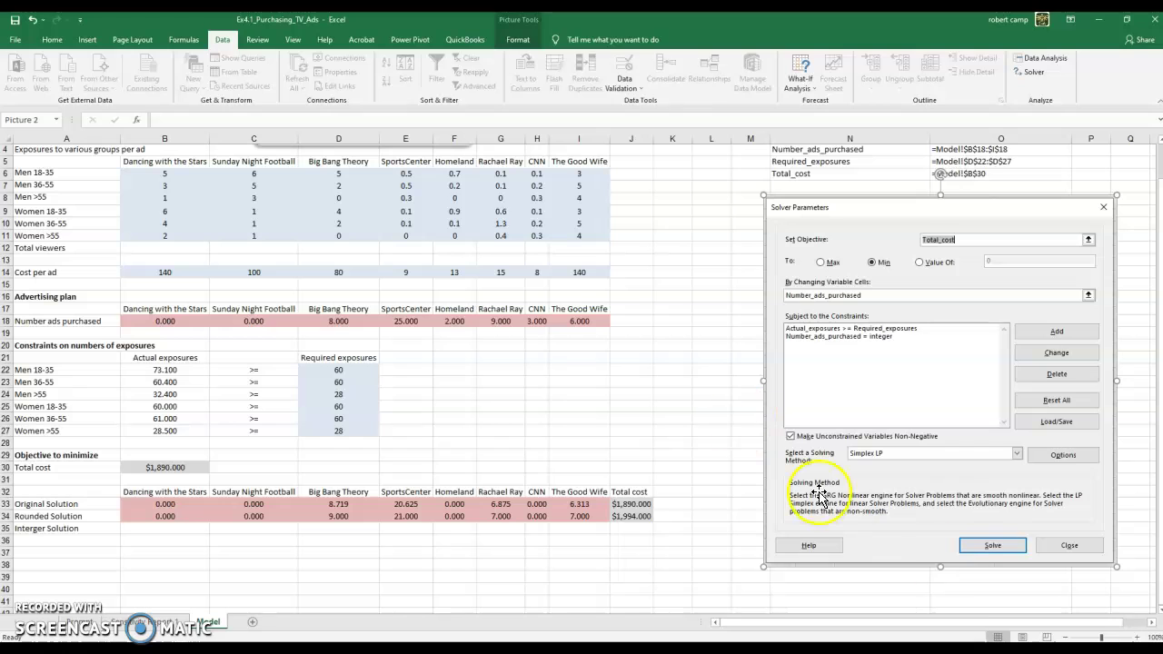
left_click(680, 447)
left_click(846, 299)
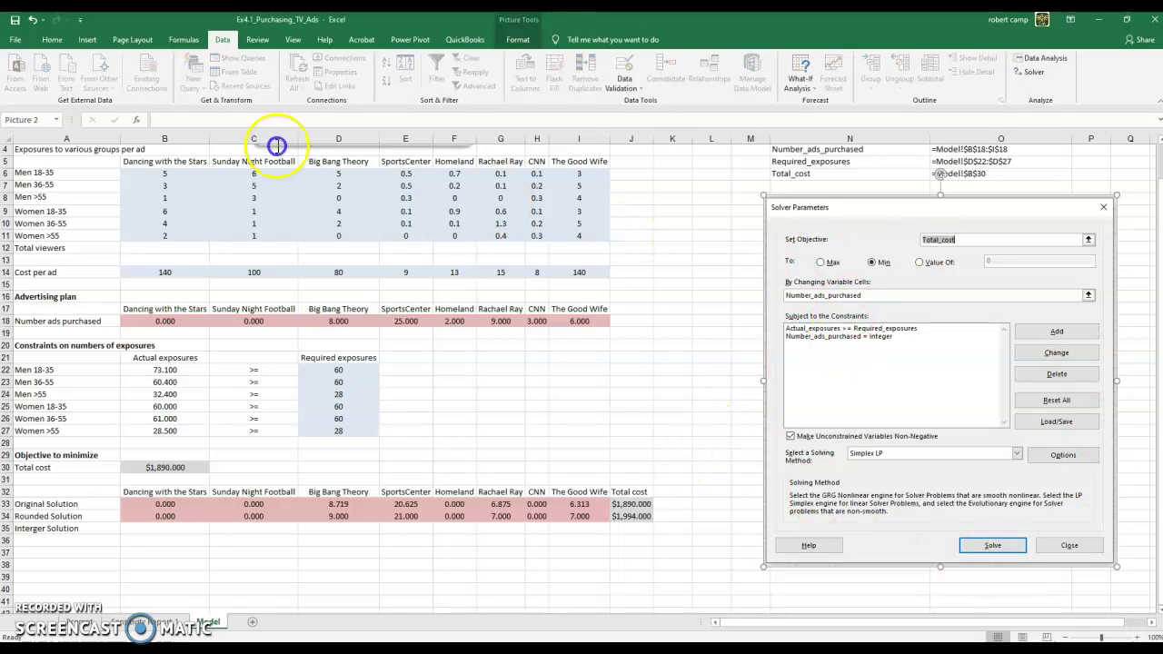
Give the screenshot the blue 5 pt Accent 1 glow and nudge it into place
left_click(511, 41)
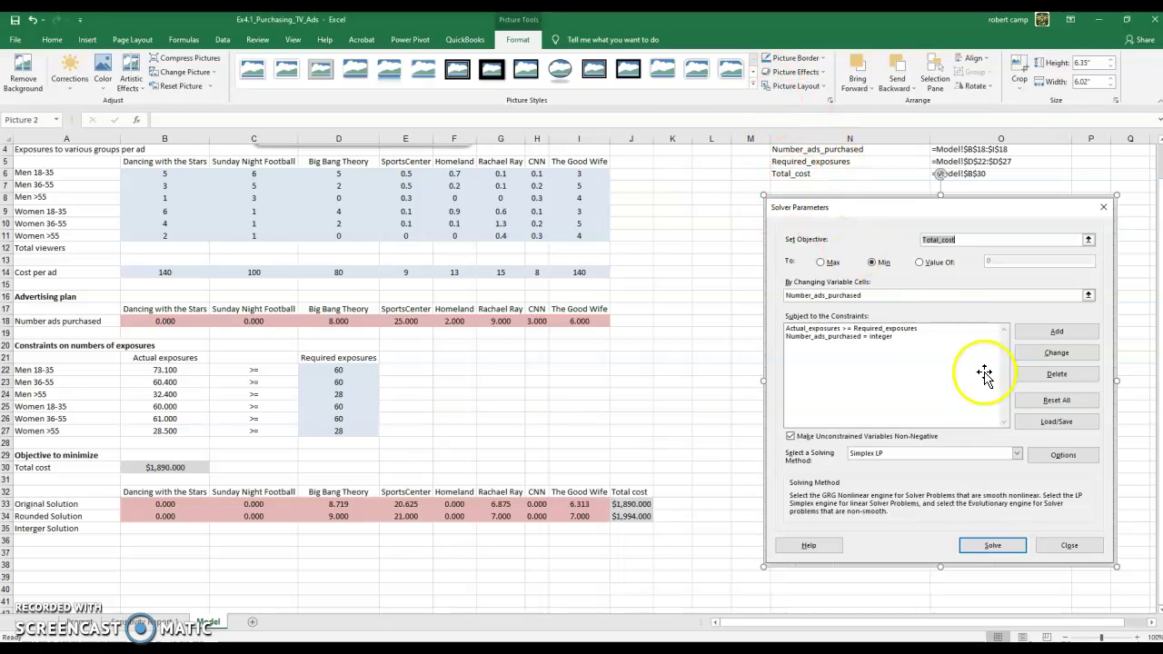
left_click(822, 74)
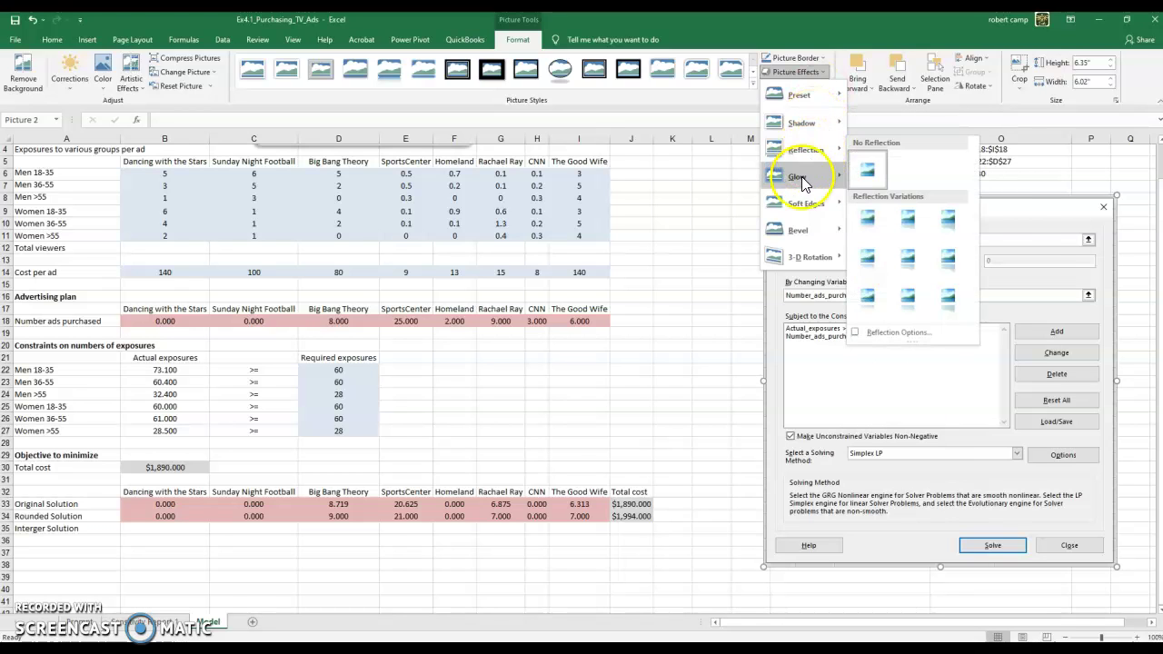
mouse_move(803, 181)
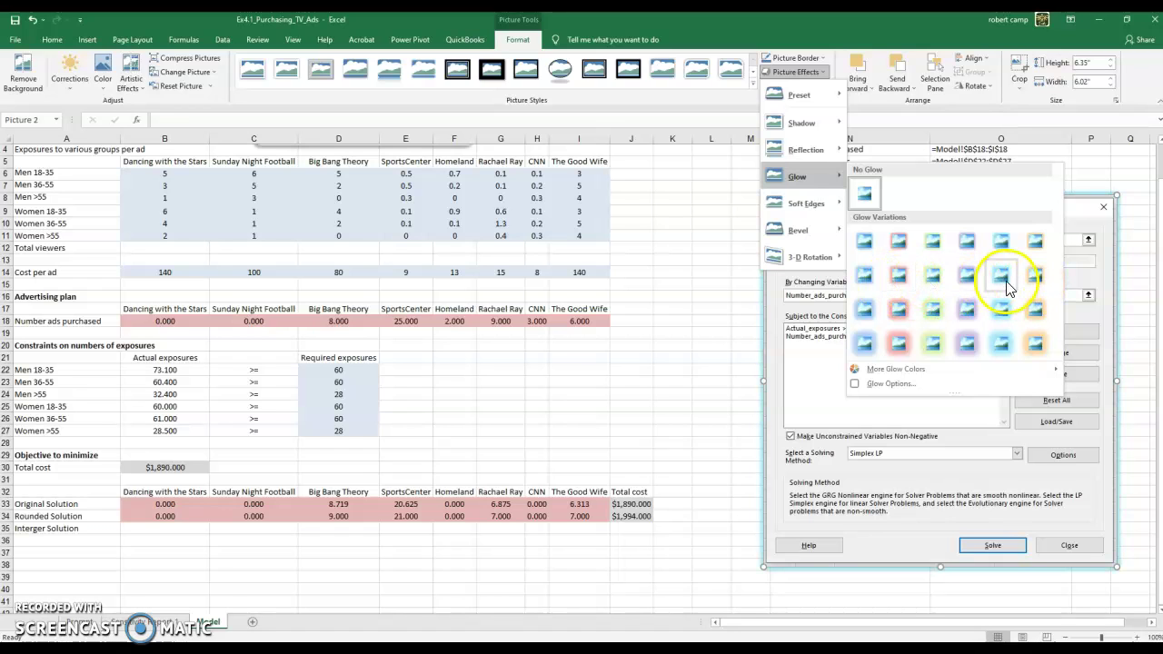
left_click(863, 278)
left_click(716, 337)
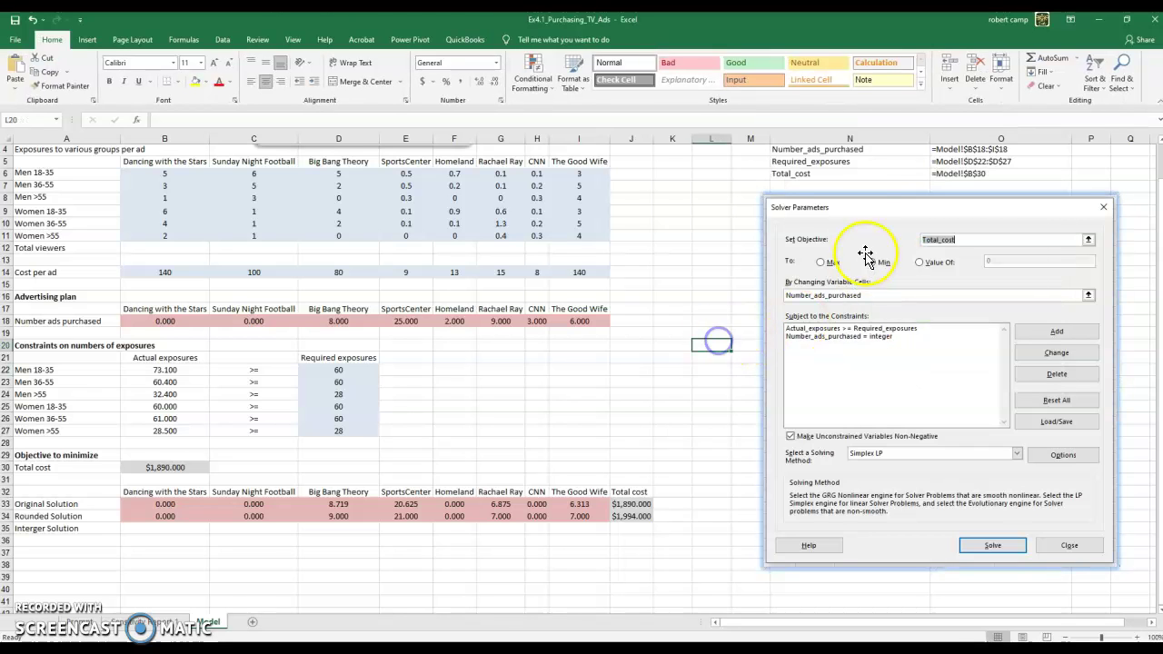
left_click_drag(863, 227, 868, 228)
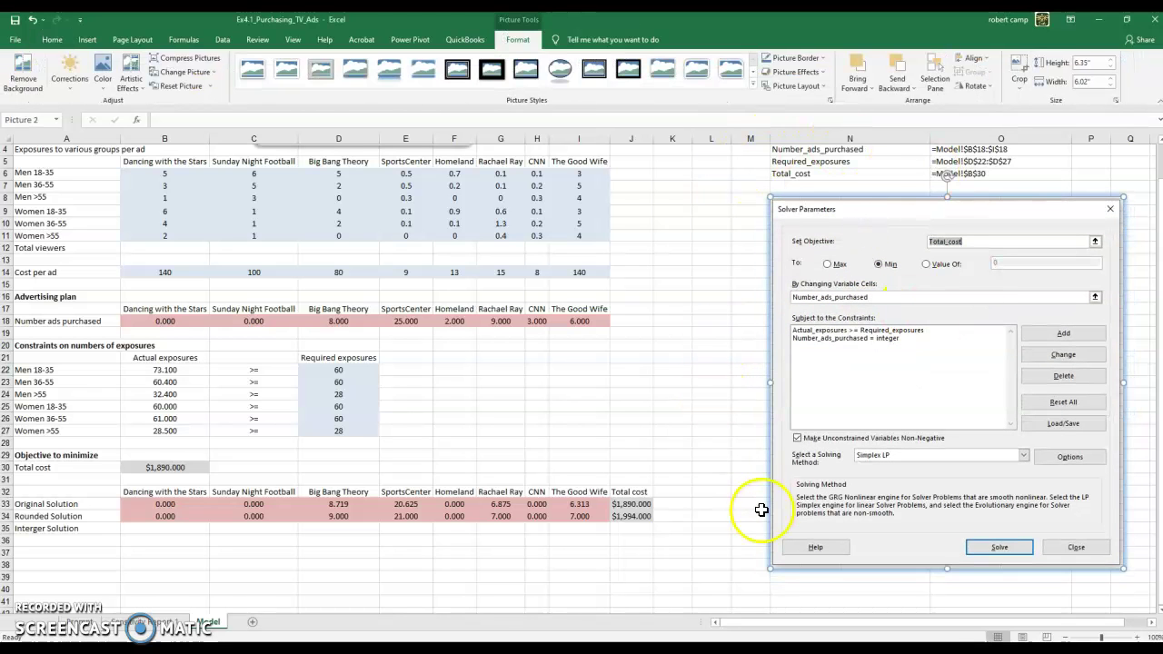
left_click(743, 401)
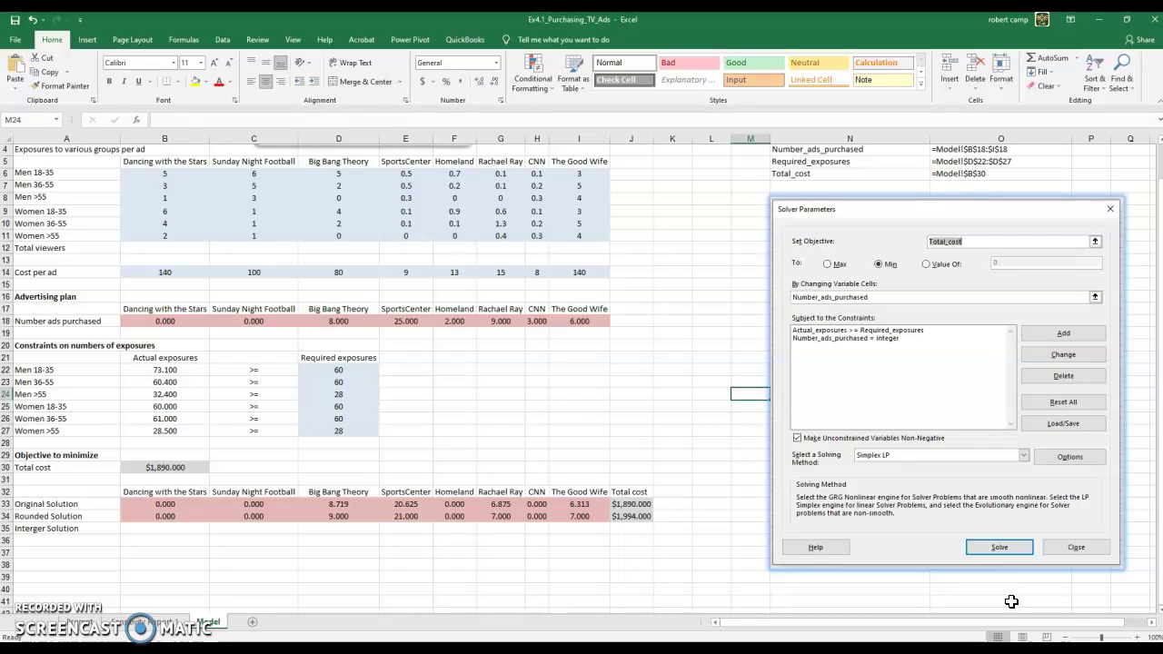
left_click(670, 478)
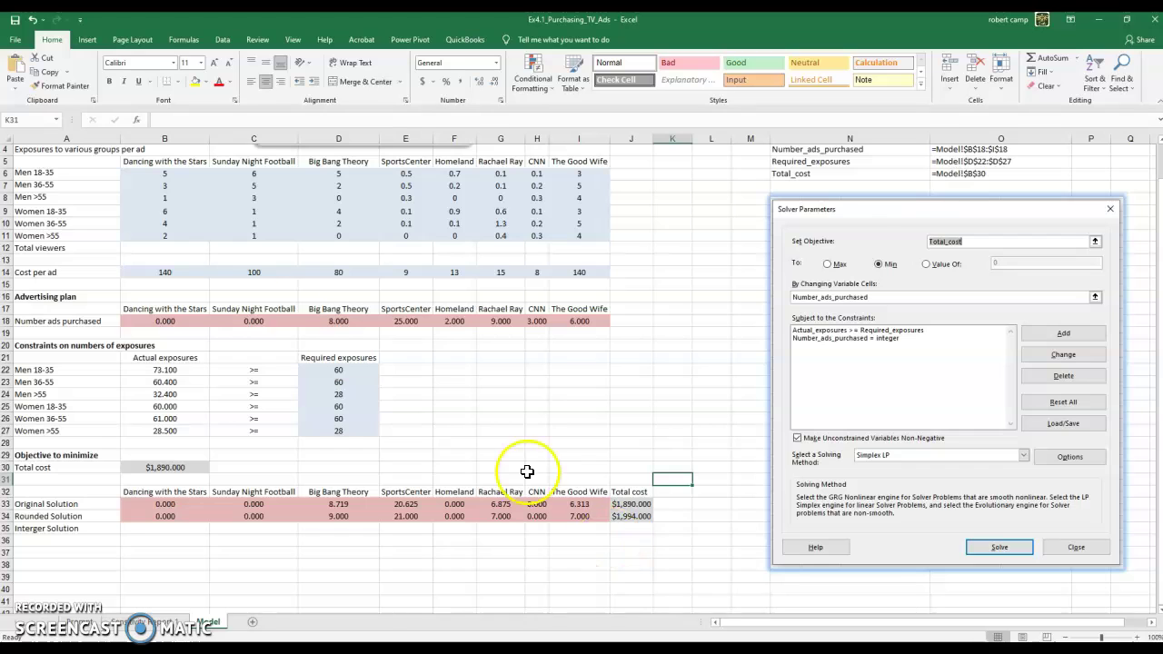
Copy the ad counts B18:I18 into row 35 starting at B35
left_click_drag(145, 321, 598, 324)
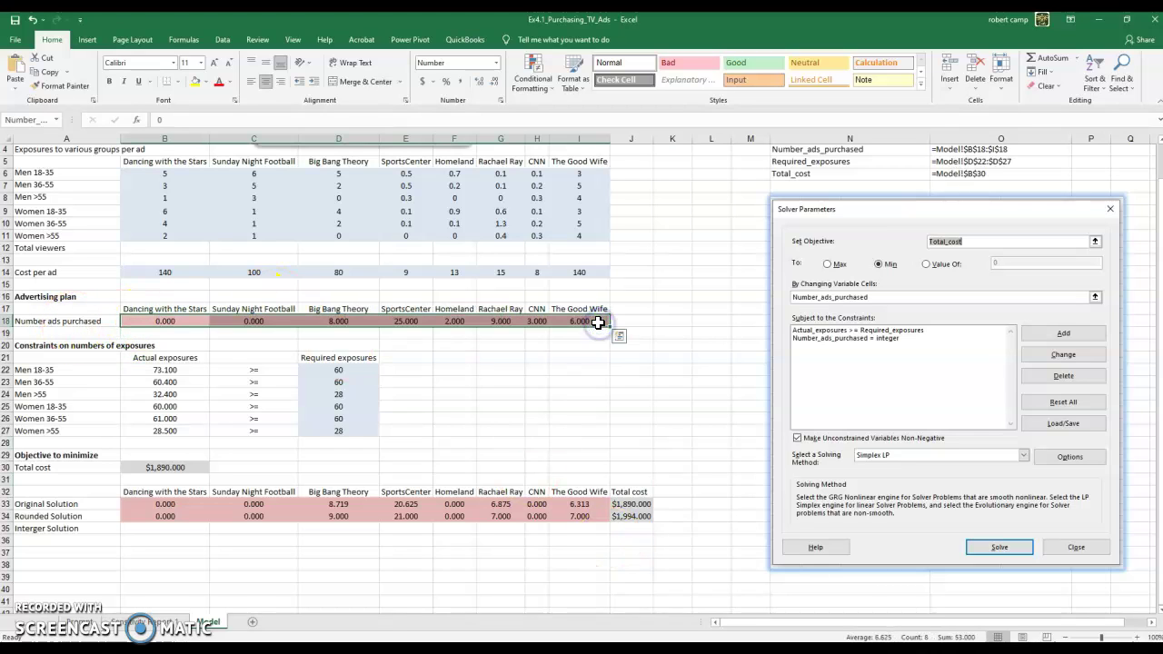
key("ctrl+c")
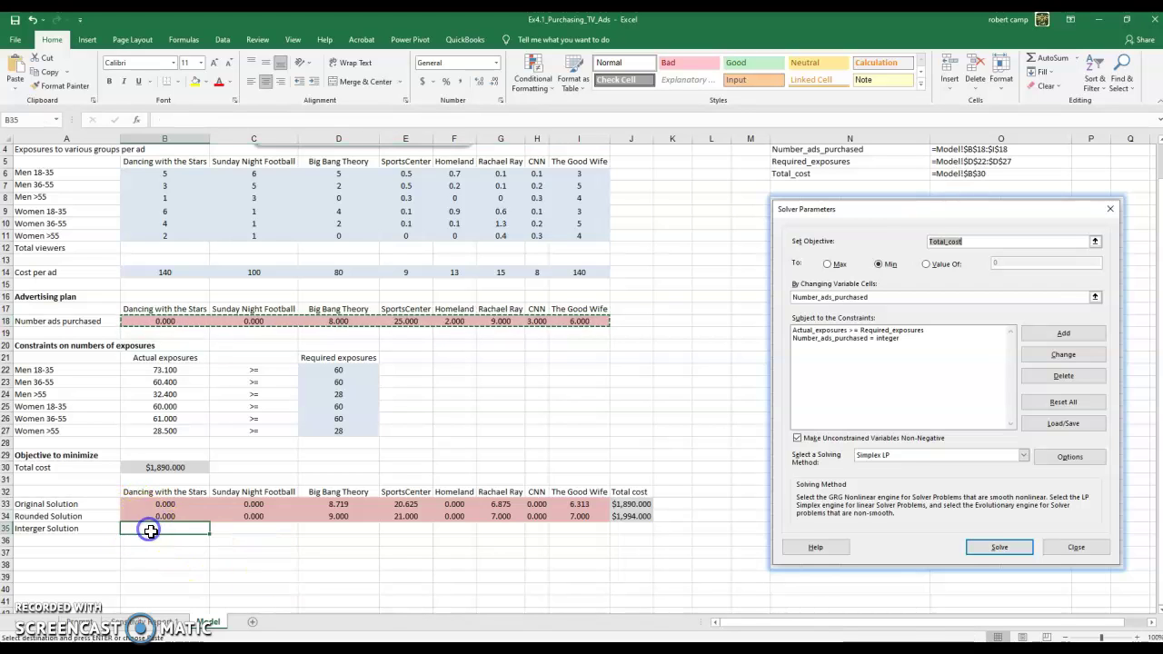
left_click(145, 526)
key("ctrl+v")
Copy the total cost from B30 into J35
left_click(175, 468)
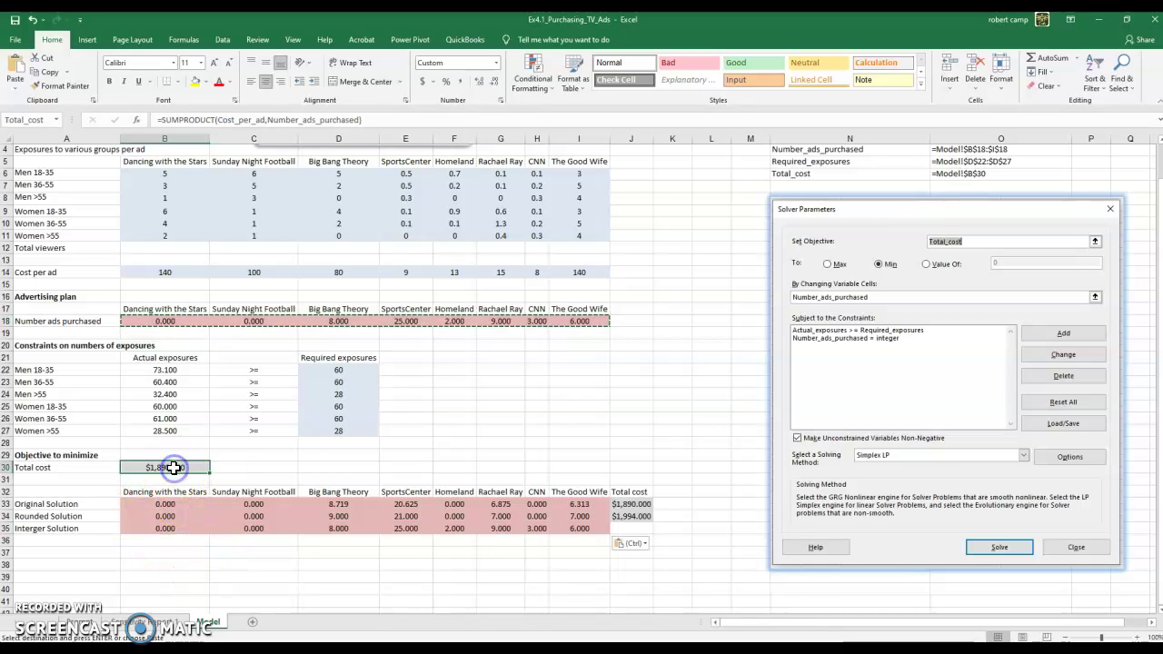
key("ctrl+c")
left_click(646, 533)
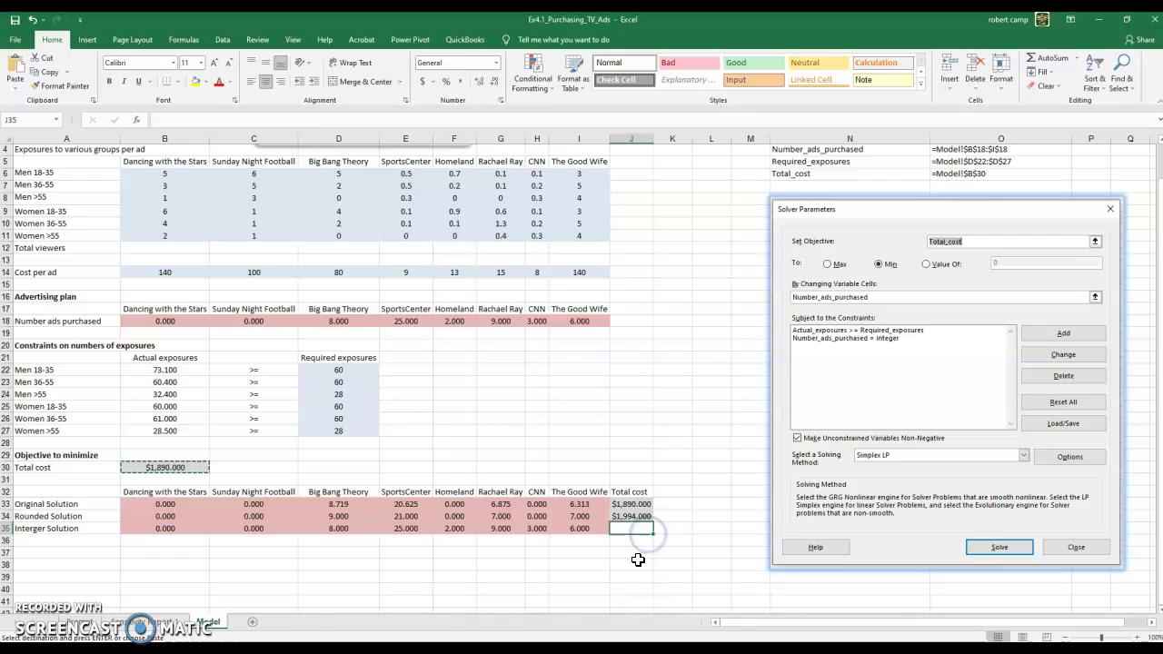
key("ctrl+v")
left_click(586, 581)
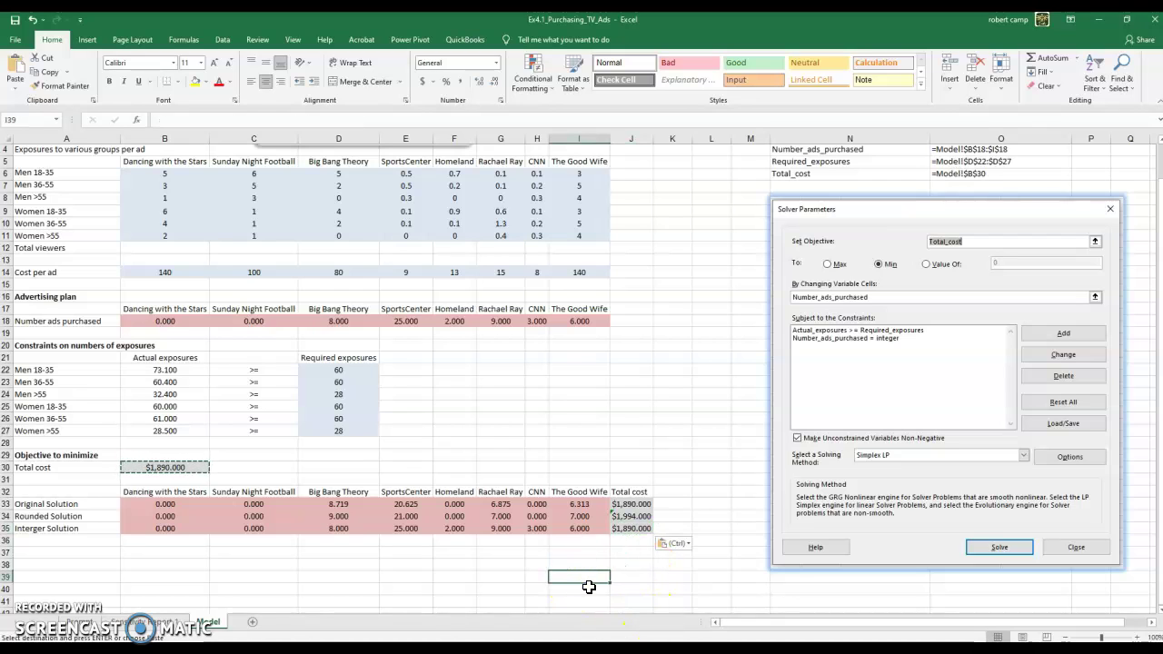
left_click(464, 563)
Replace the J33 total cost formula with the fixed value 1870
left_click(635, 503)
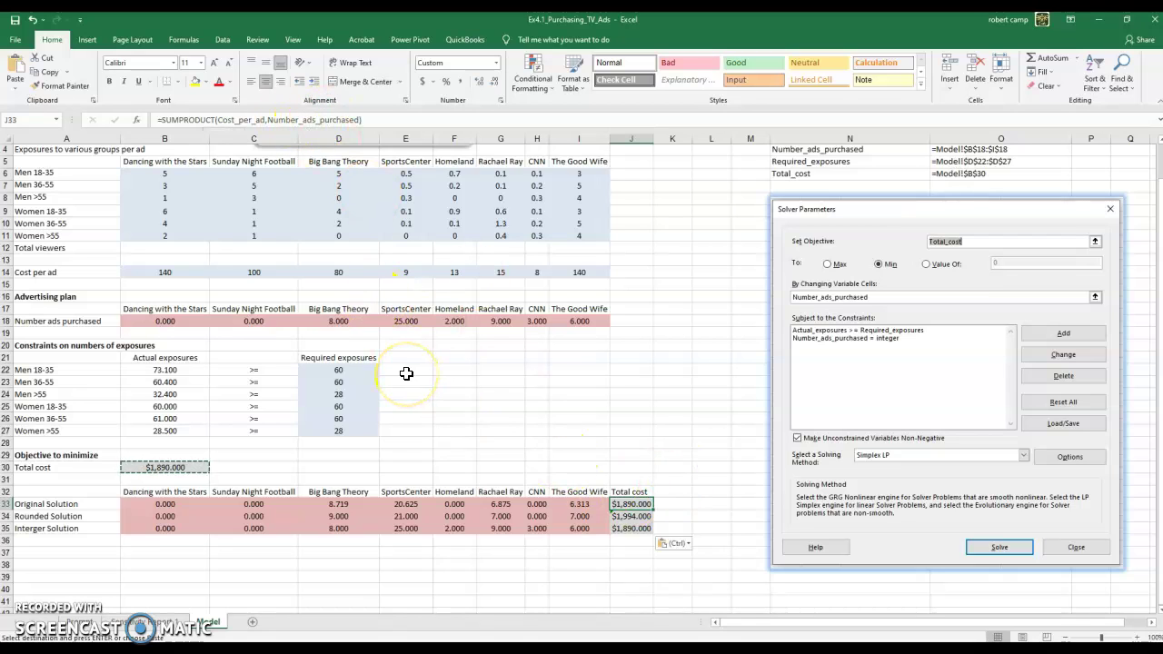
key("Delete")
key("ctrl+z")
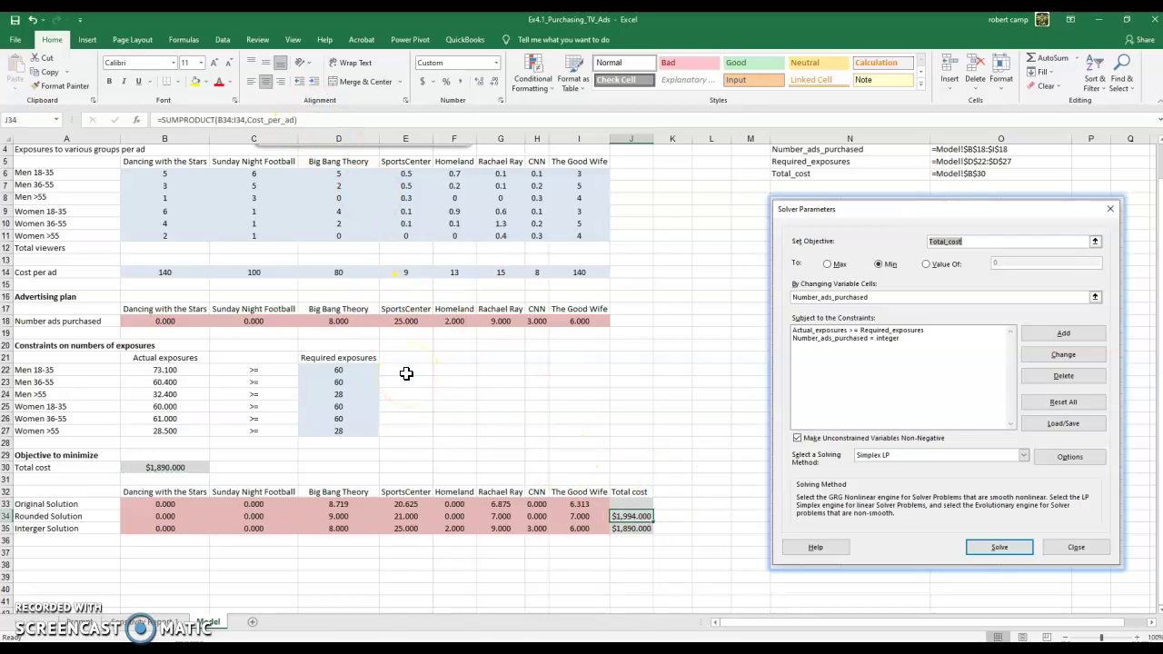
key("Delete")
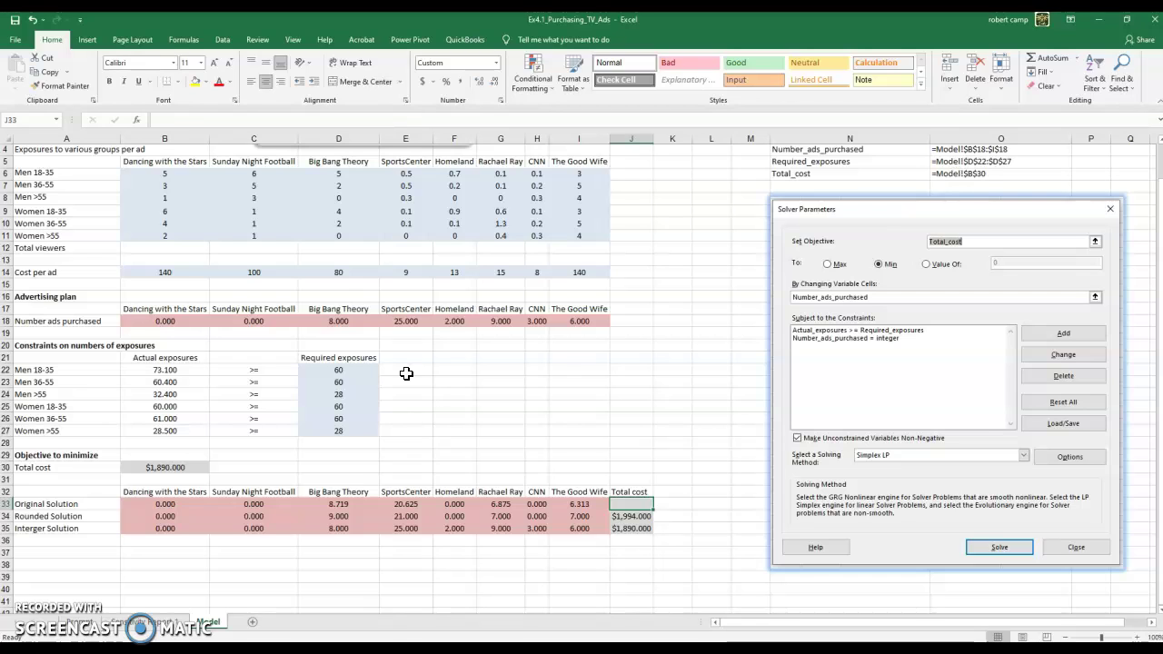
type("1870")
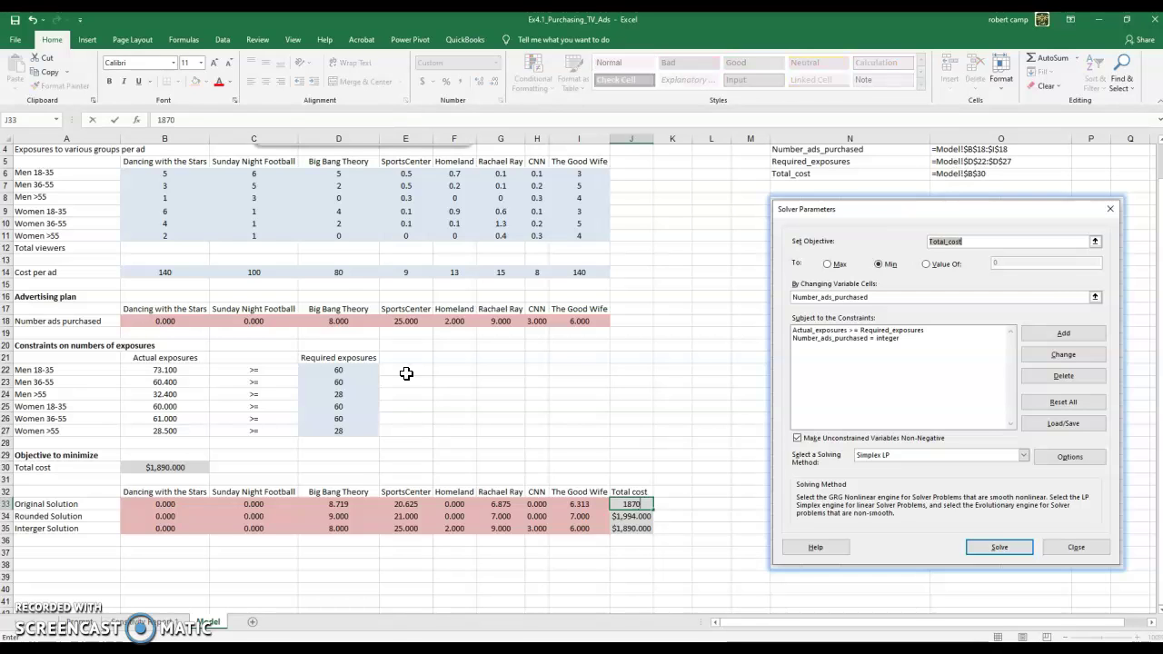
key("Return")
Check the rounded and integer total cost formulas in J34 and J35
key("Up")
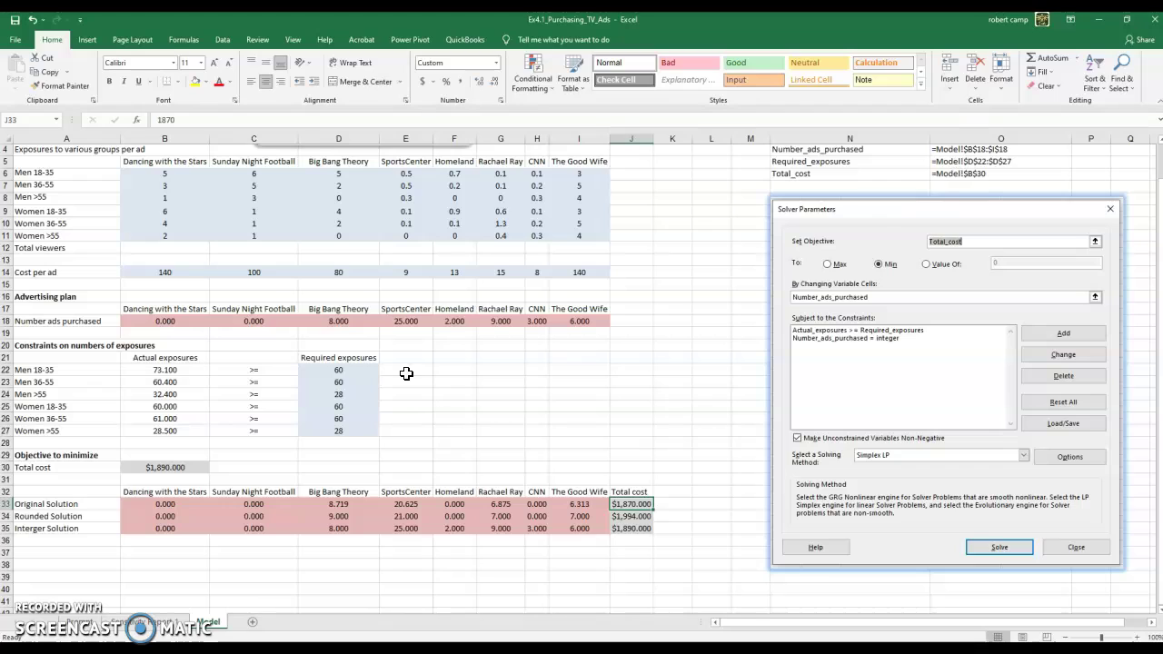
key("Down")
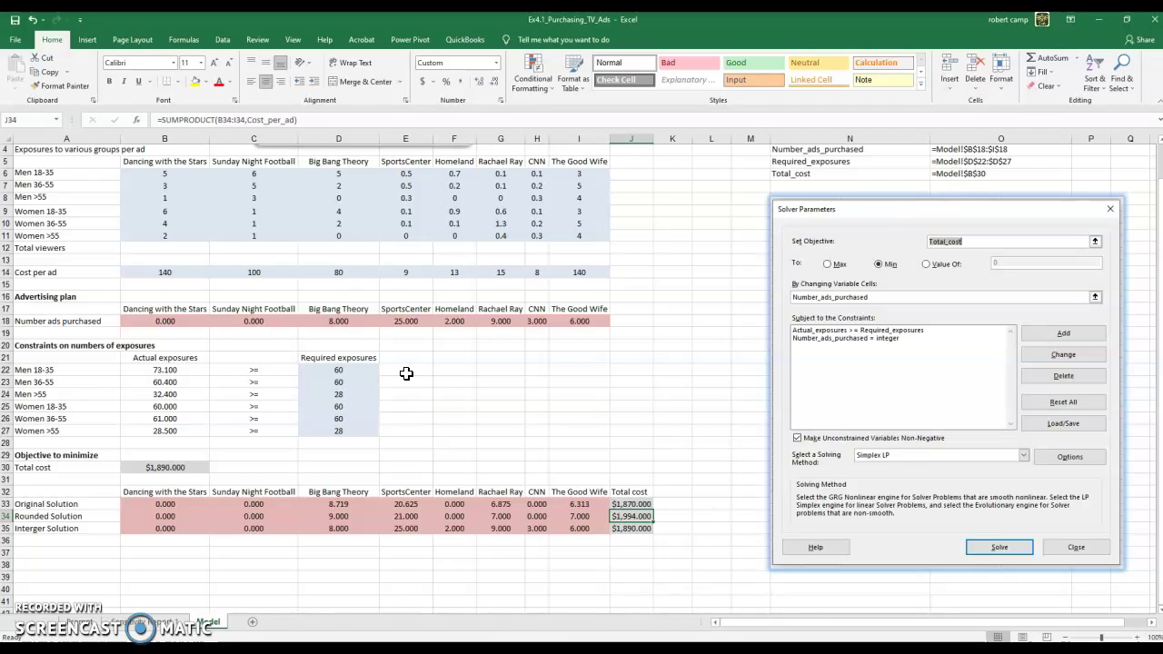
key("Down")
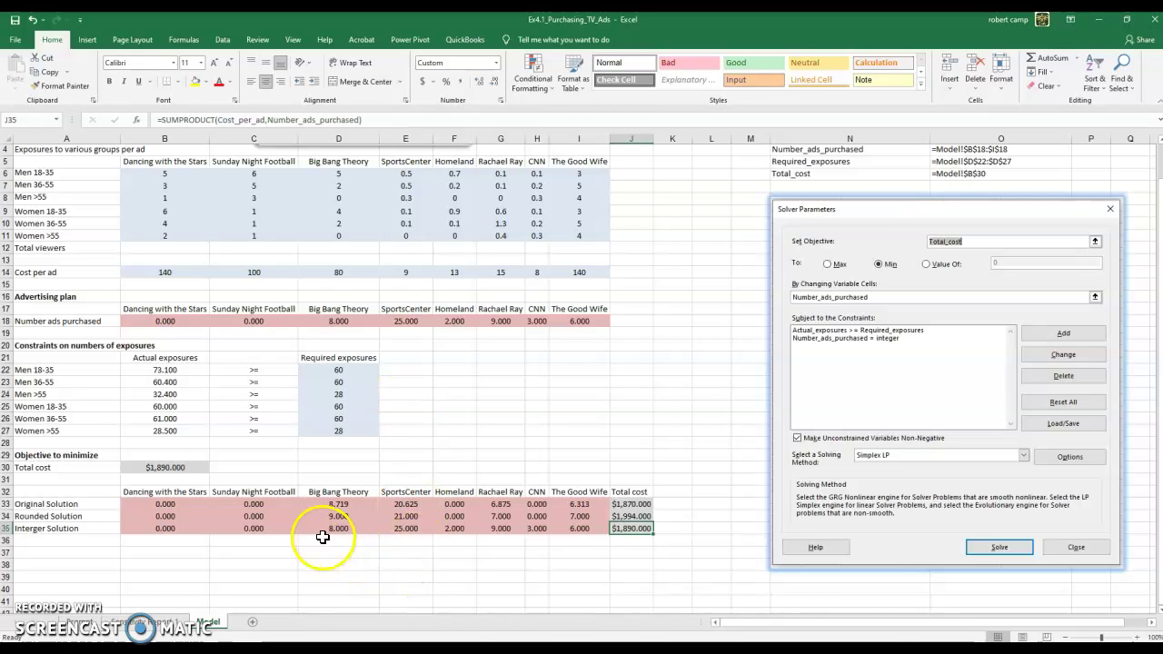
left_click_drag(329, 526, 587, 527)
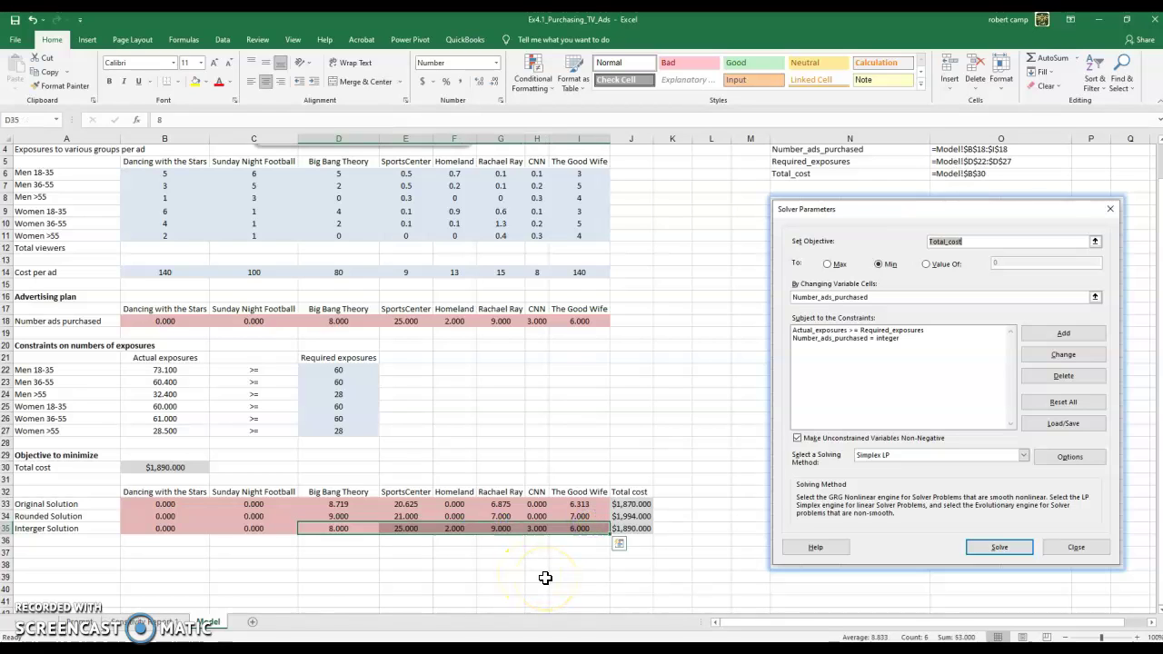
left_click(539, 576)
left_click(536, 528)
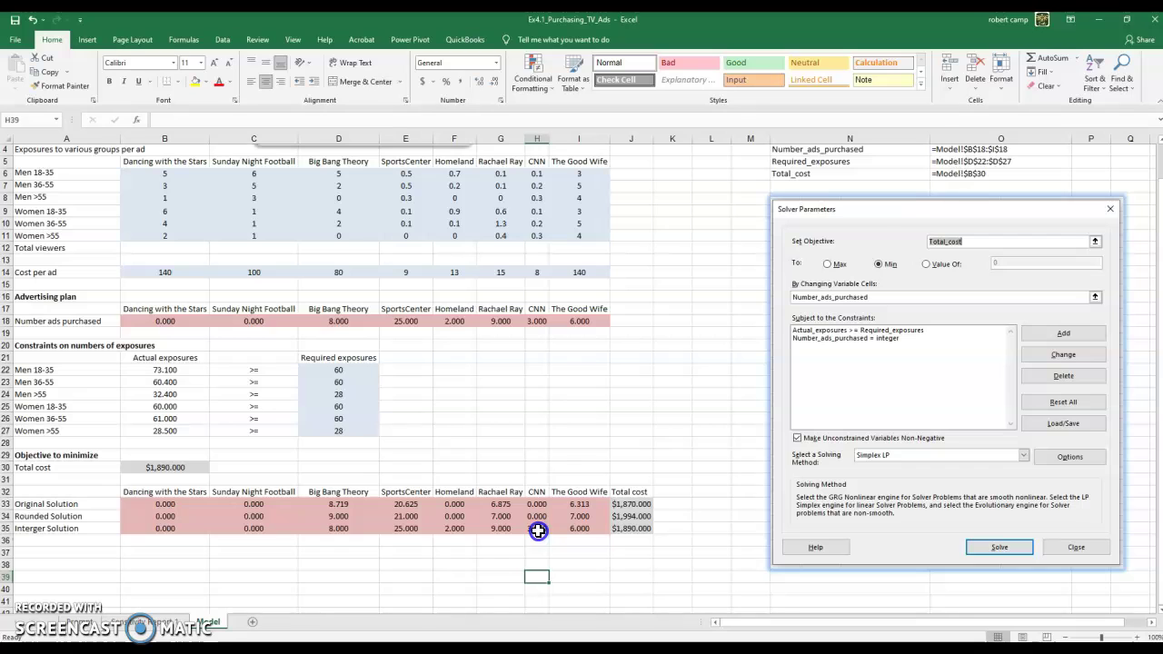
left_click(445, 528)
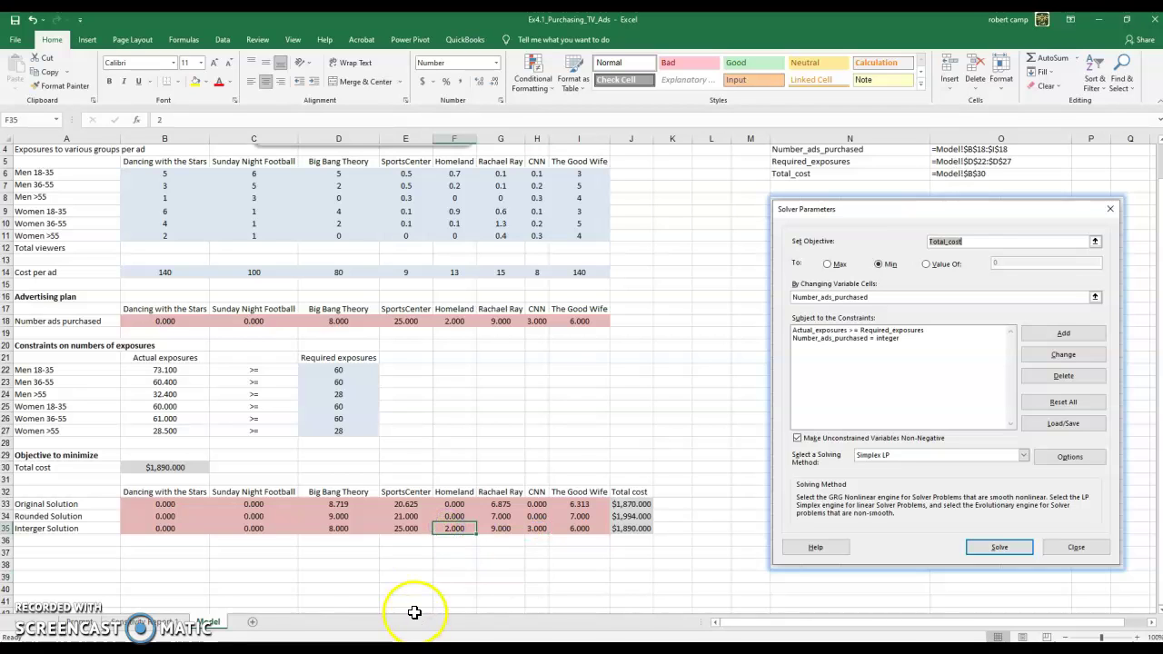
left_click_drag(340, 527, 595, 527)
left_click(534, 576)
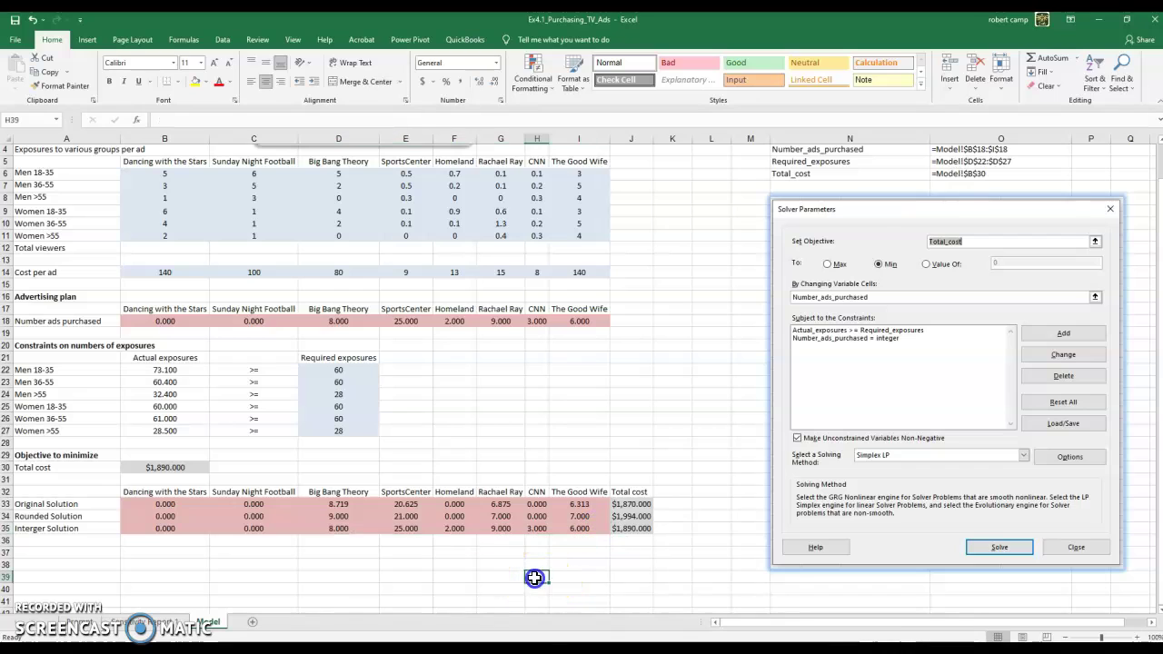
left_click(648, 503)
left_click(649, 503)
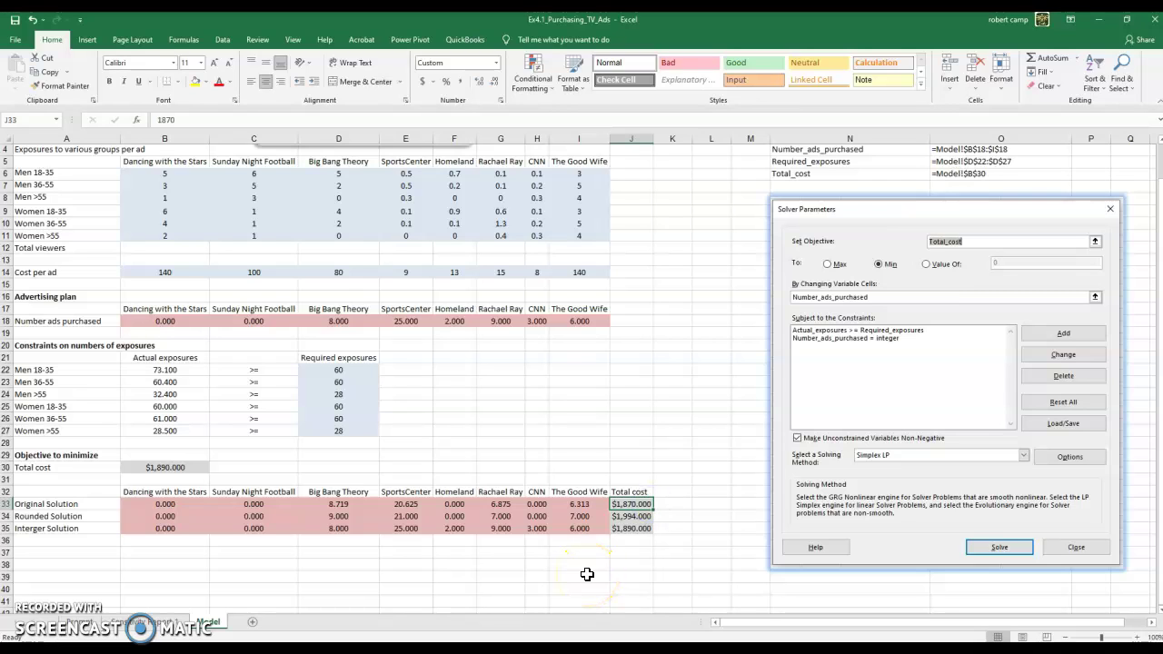
left_click(633, 528)
left_click(642, 515)
left_click(643, 527)
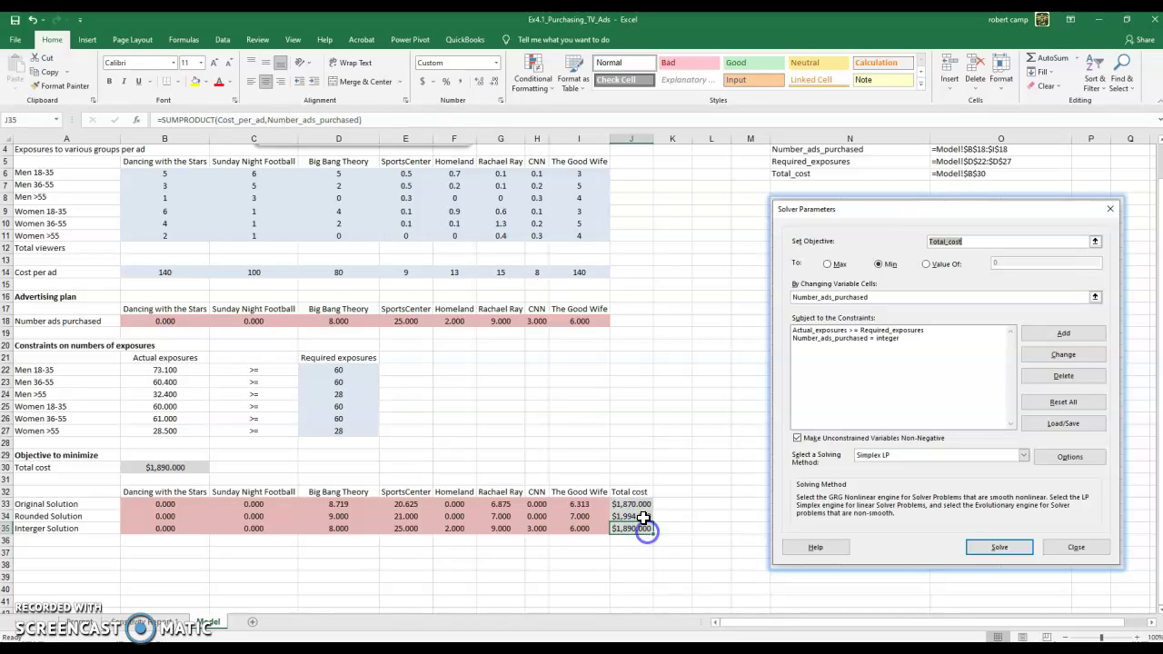
left_click(642, 515)
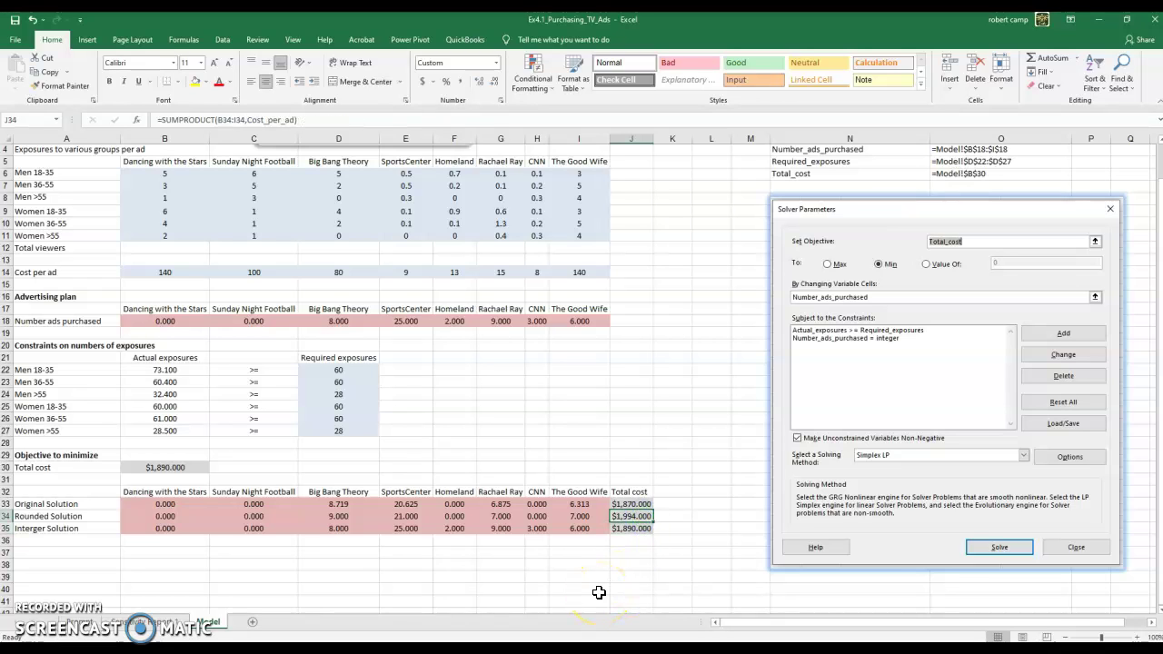